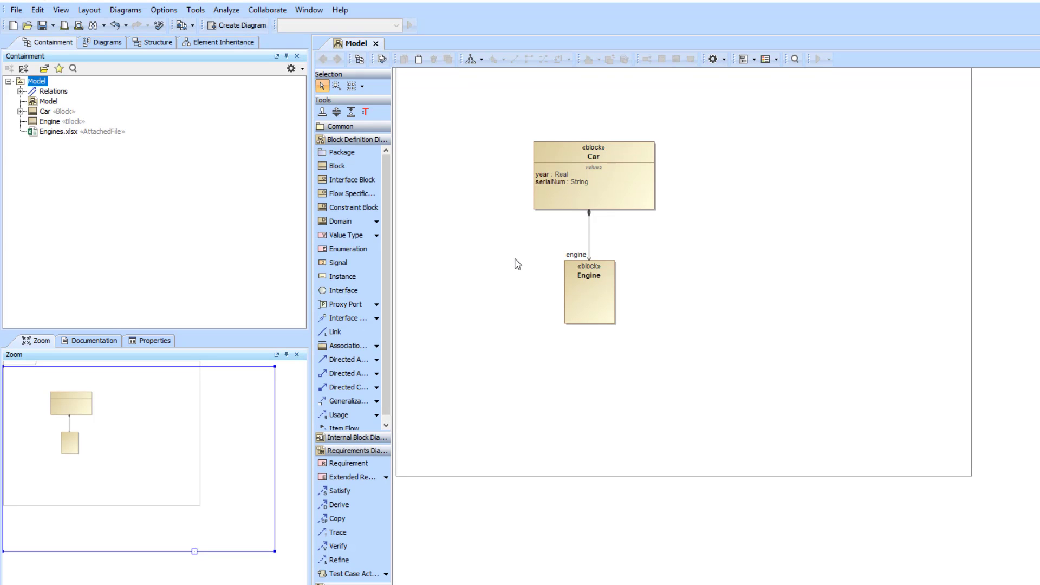
Open the attached Engines.xlsx file, review the property names and types on Sheet4, and close the workbook.
left_click(71, 133)
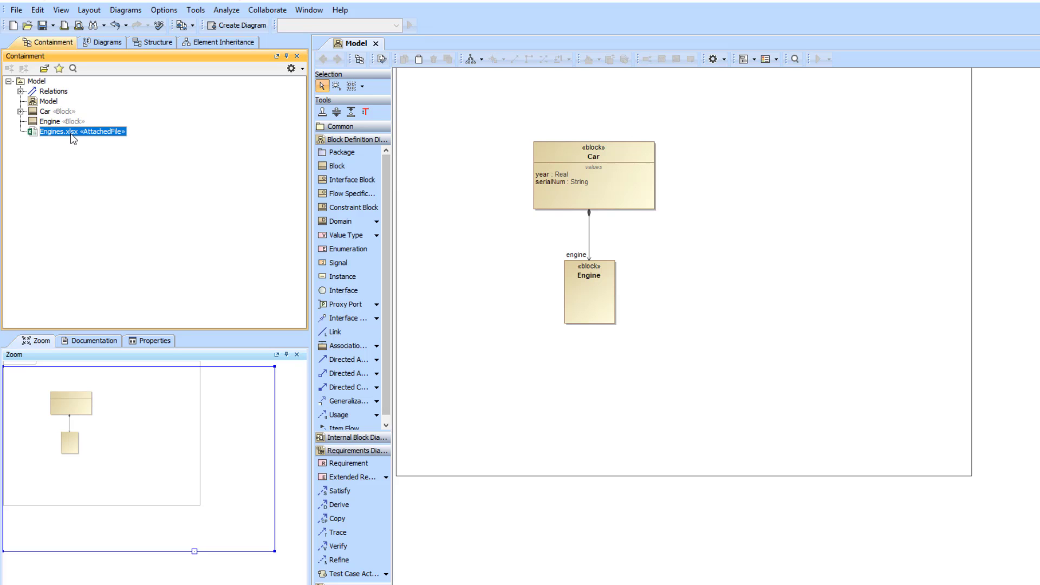
double_click(73, 132)
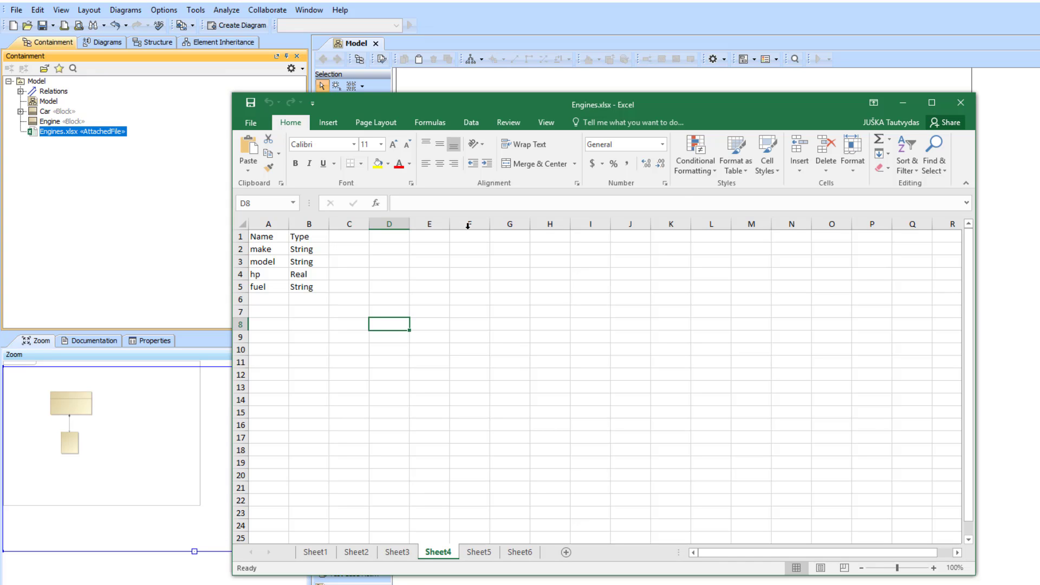
left_click(963, 102)
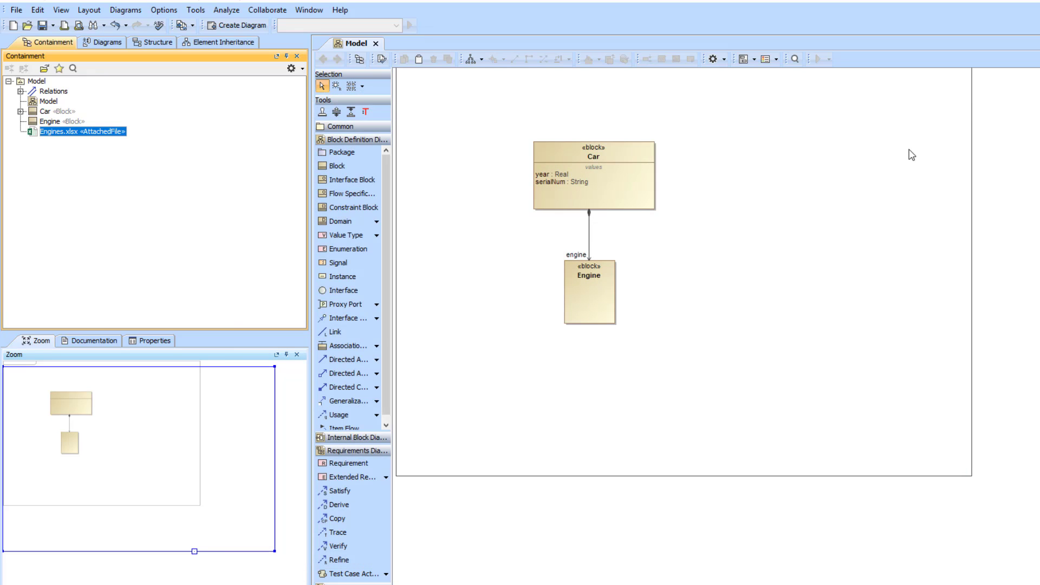
Start an Excel/CSV import using a new map and choose Engines.xlsx from the model as its source file.
left_click(17, 11)
mouse_move(60, 139)
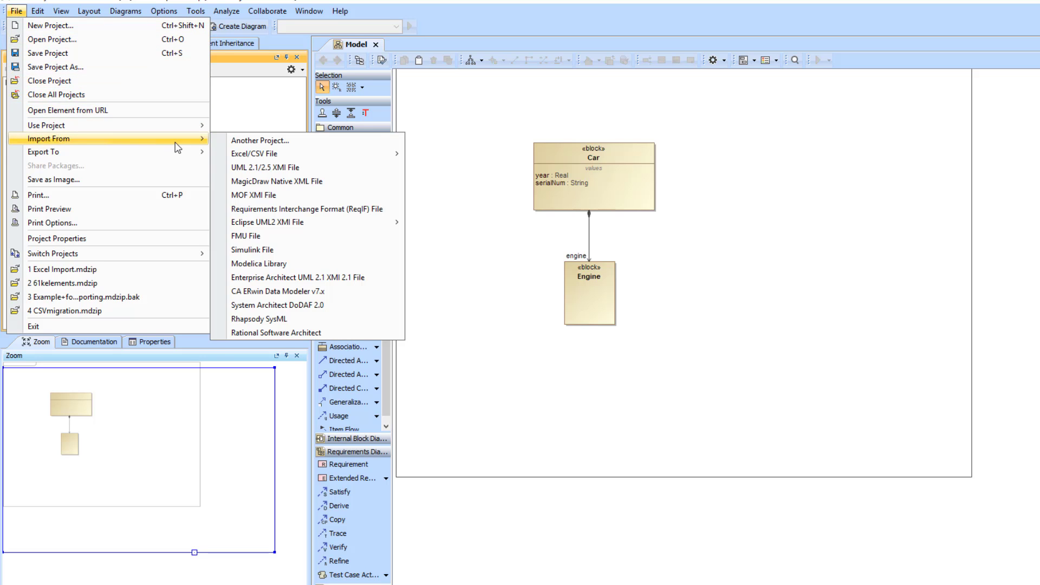
mouse_move(361, 153)
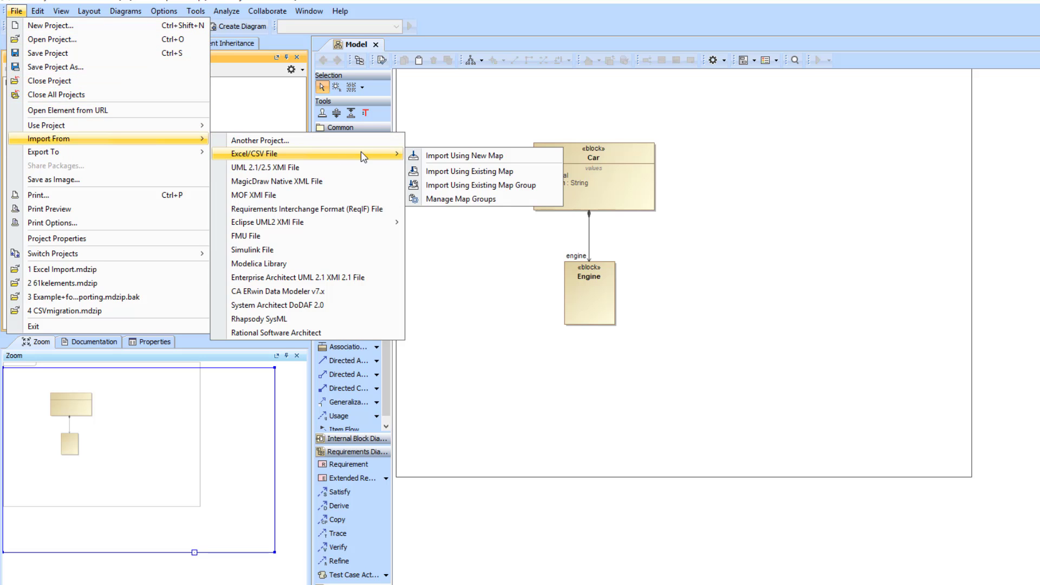
left_click(443, 156)
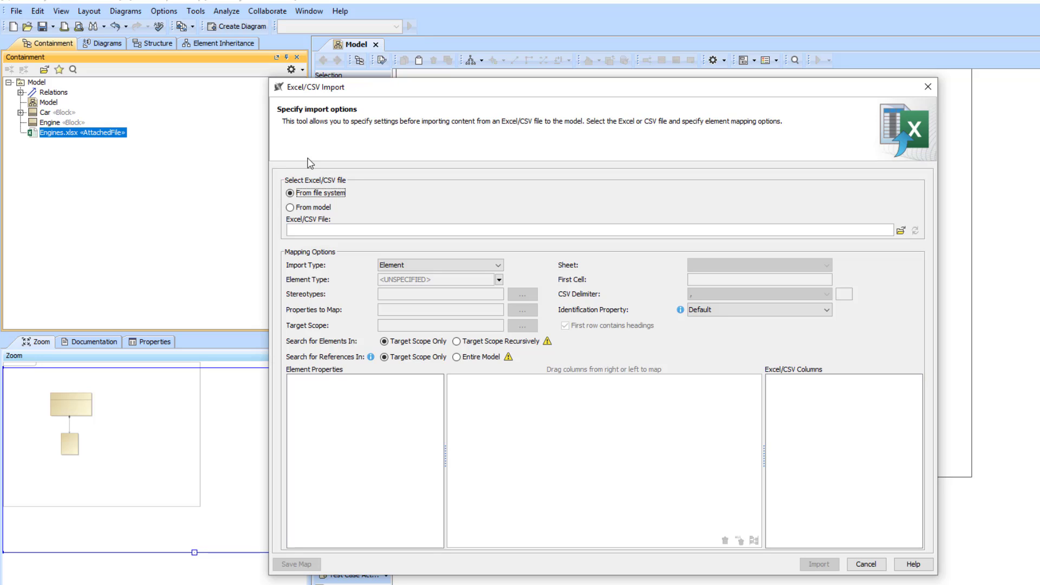
left_click(297, 209)
left_click(900, 231)
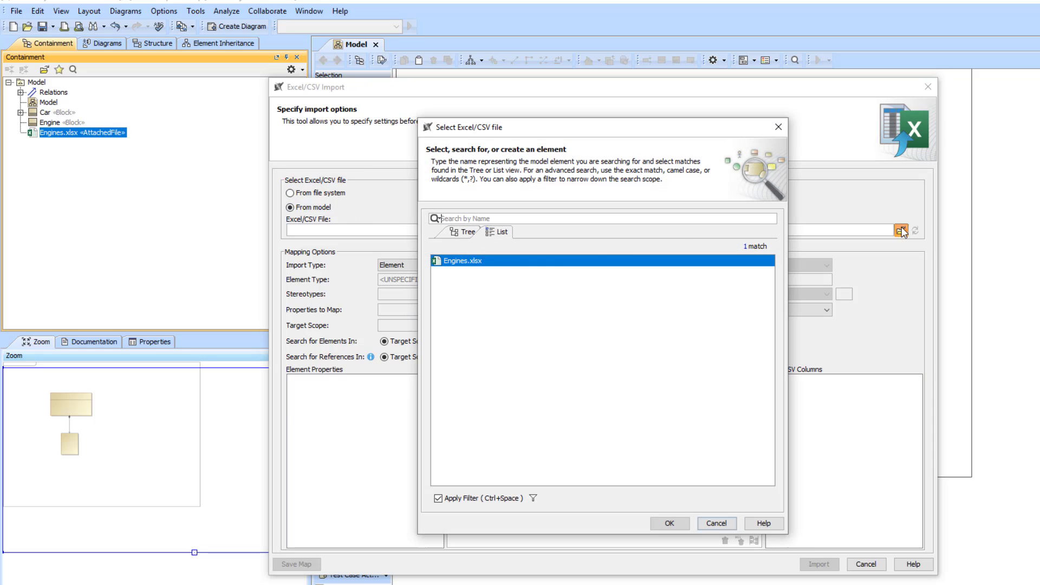
double_click(565, 261)
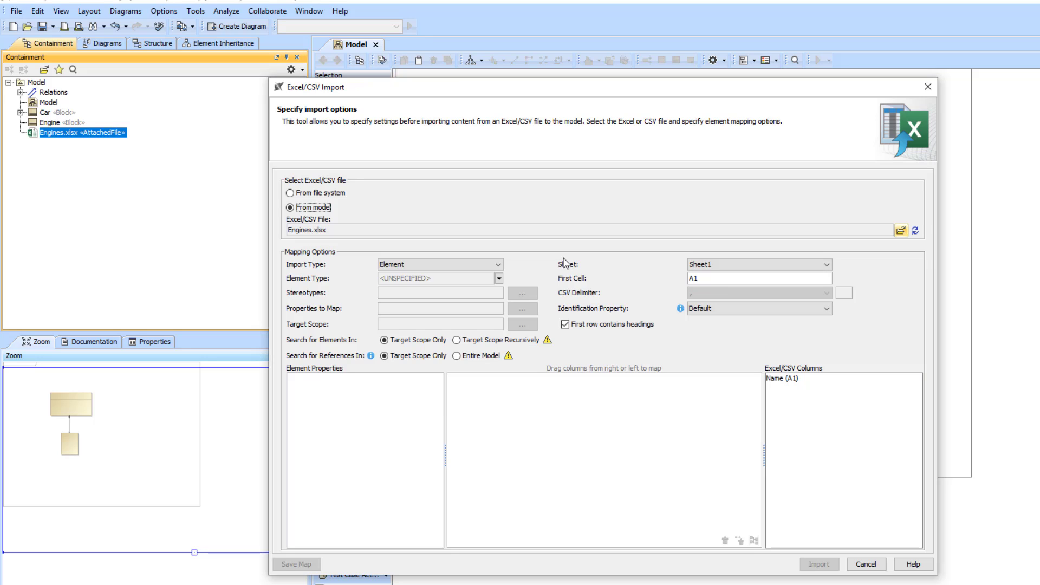
Configure the import to read Sheet4 as elements of type ValueProperty, without selecting any stereotypes.
left_click(496, 265)
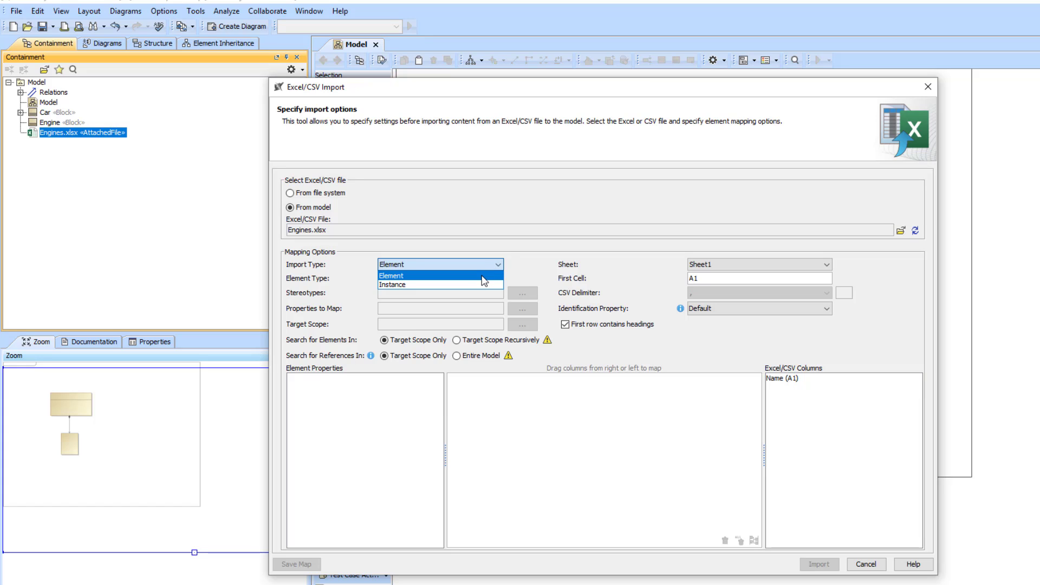
left_click(484, 276)
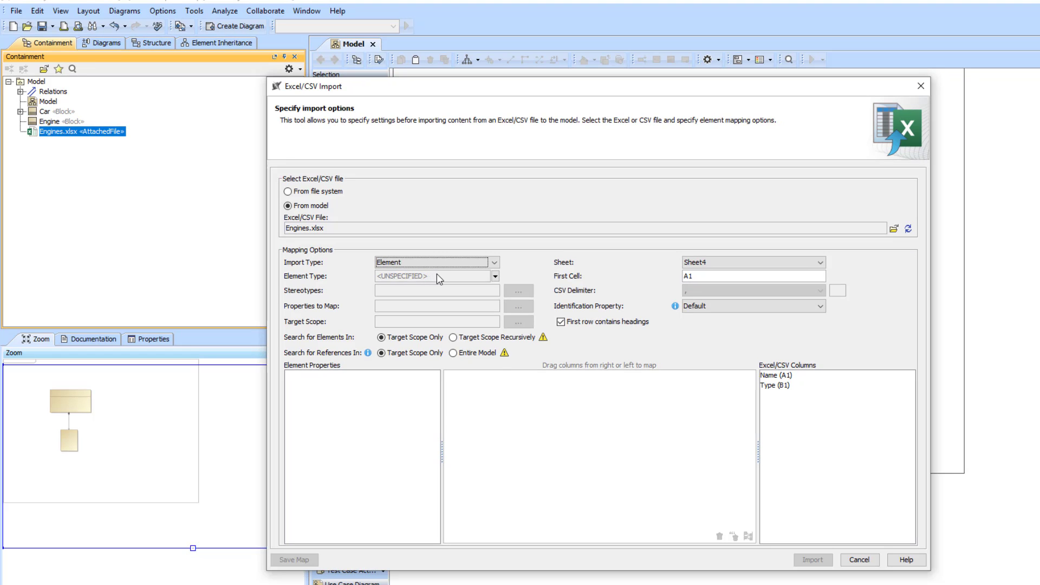
left_click(440, 278)
type("valuep")
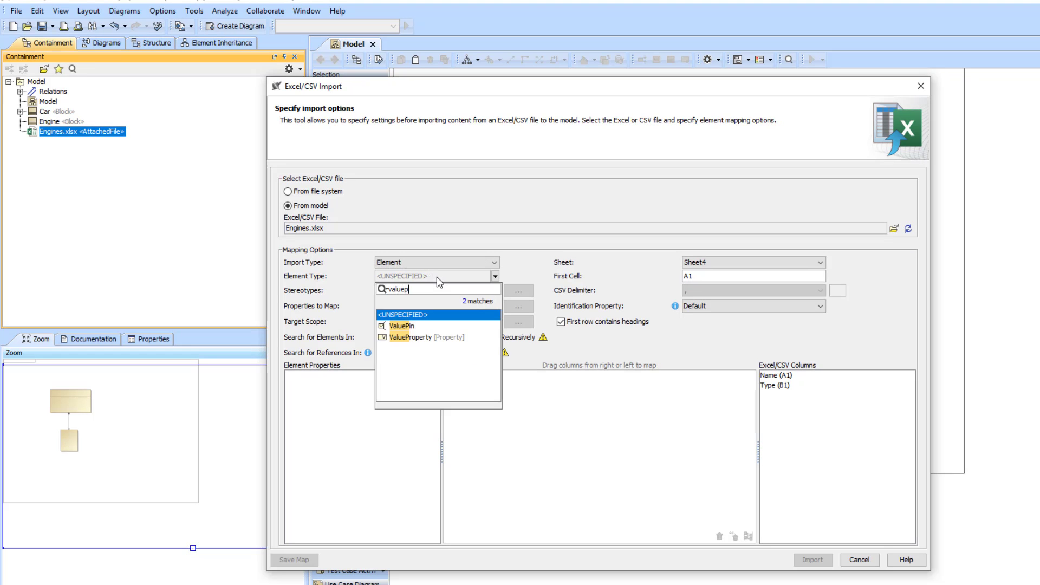
left_click(433, 340)
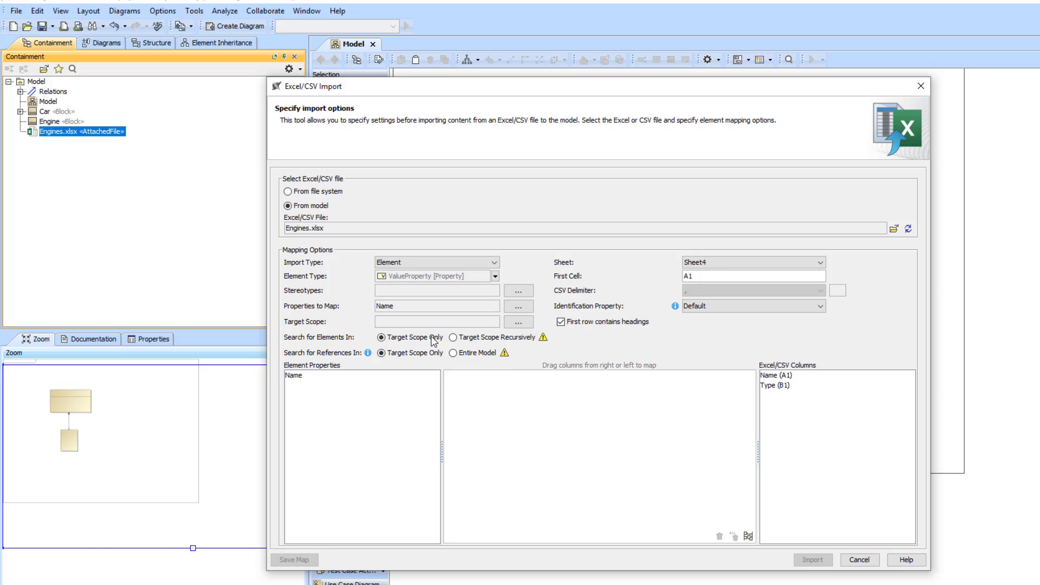
left_click(516, 294)
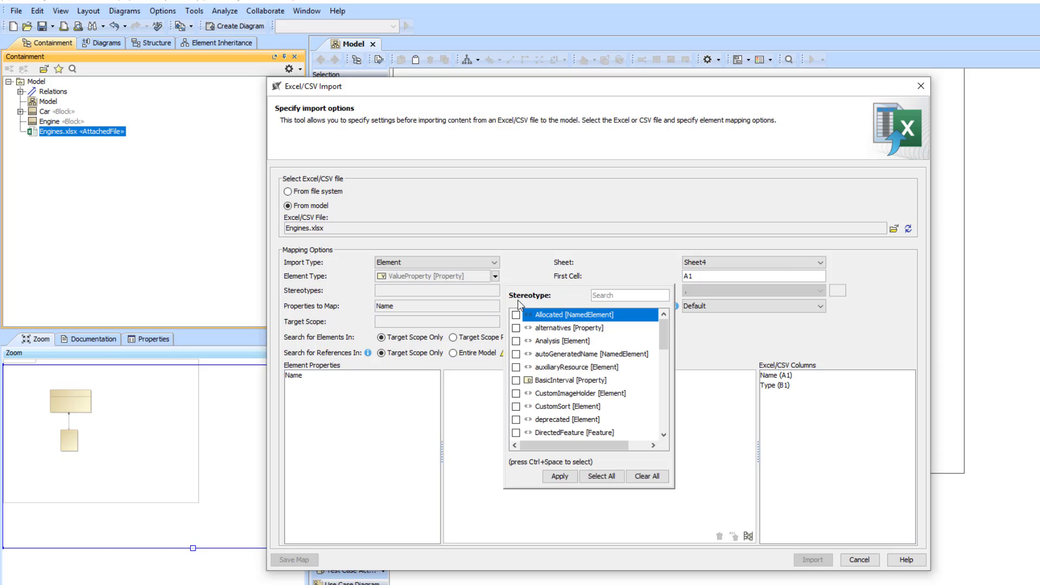
left_click(560, 476)
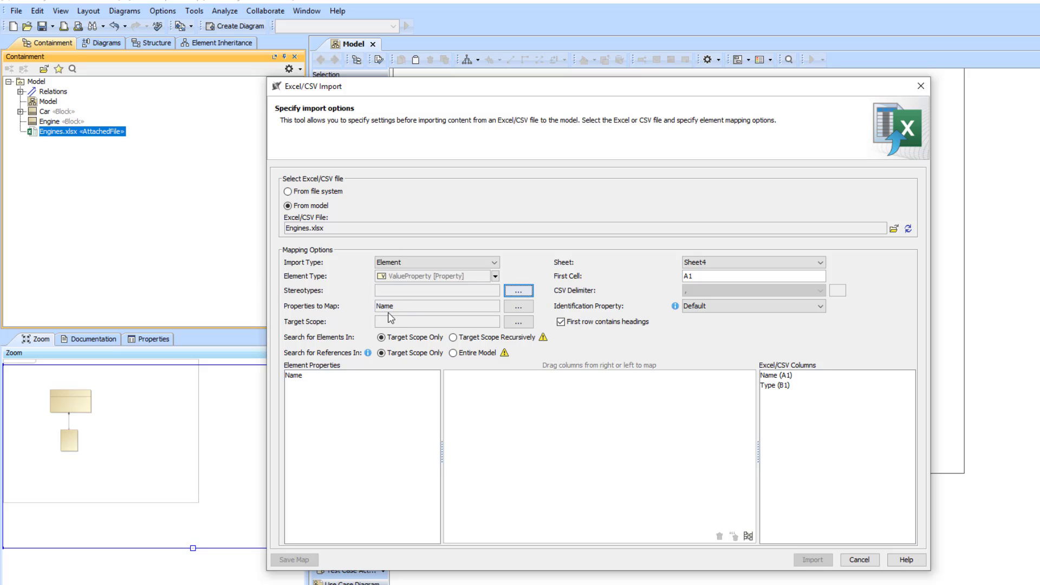
Add Type to the properties to map alongside Name.
left_click(520, 310)
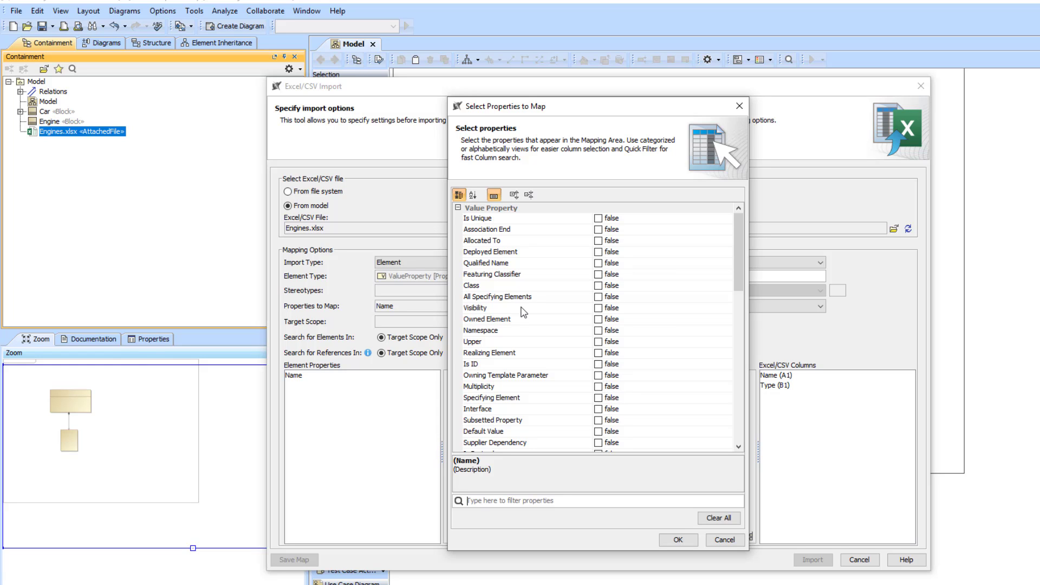
scroll(523, 312, "down", 10)
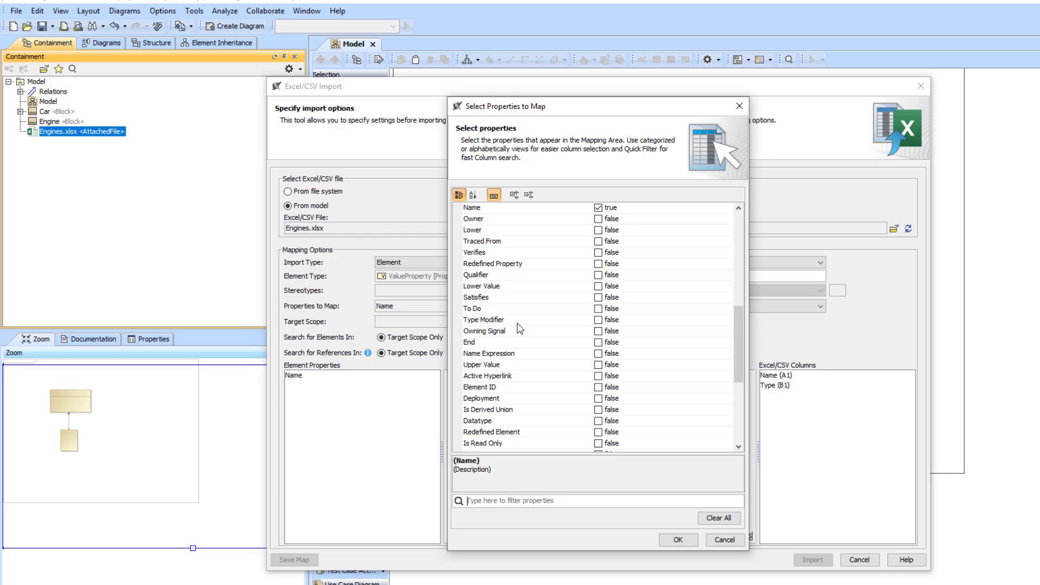
type("type")
left_click(604, 241)
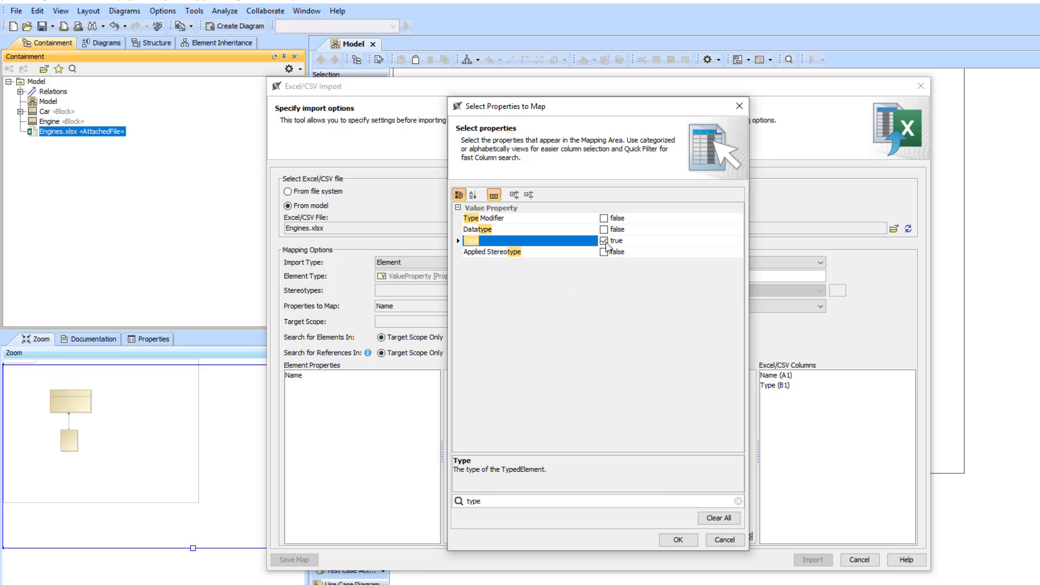
left_click(673, 540)
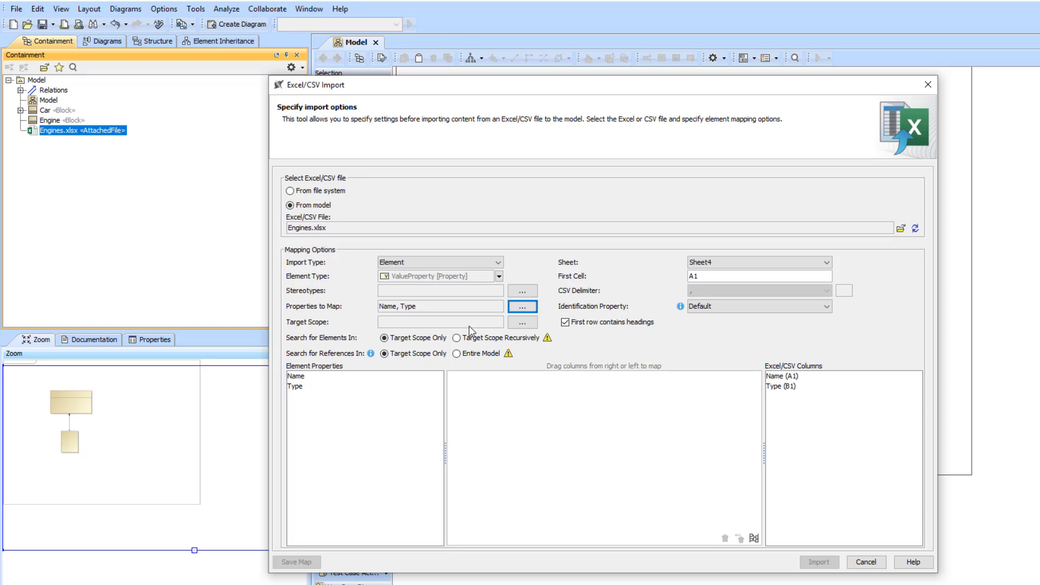
Set the target scope to the Engine block, the reference search to Entire Model, and the identification property to Default.
left_click(523, 323)
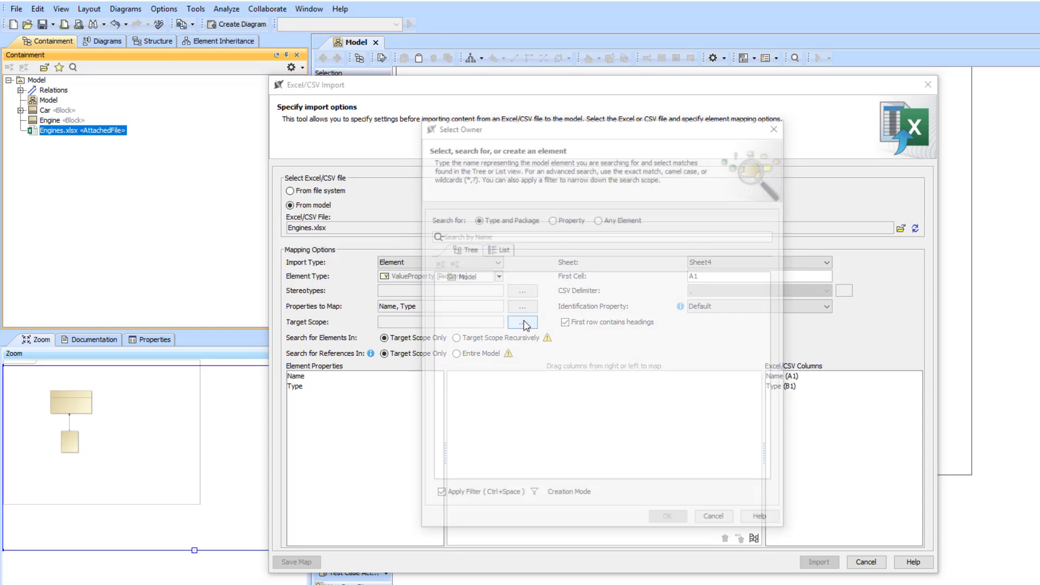
left_click(491, 318)
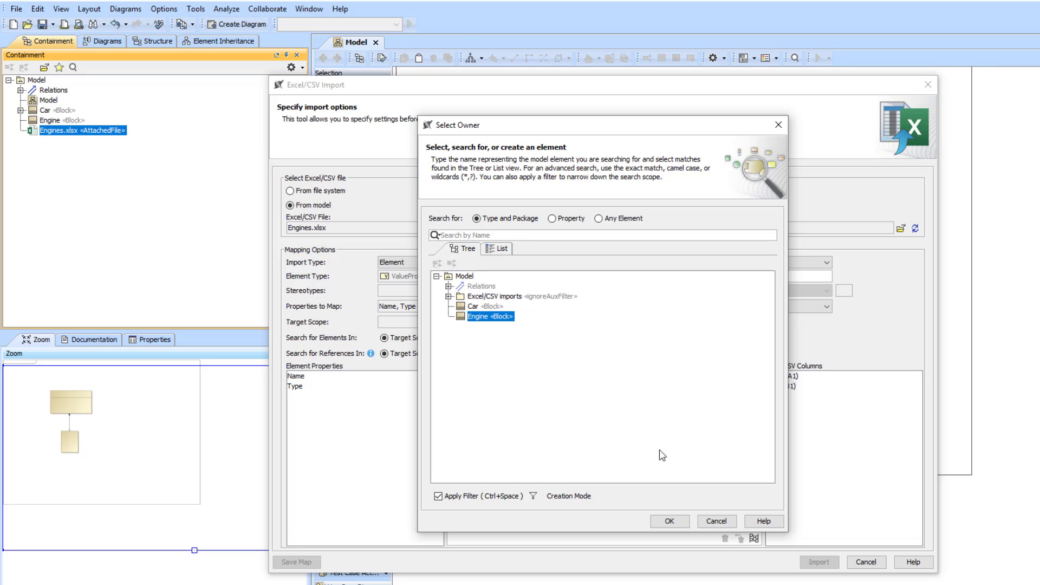
left_click(674, 521)
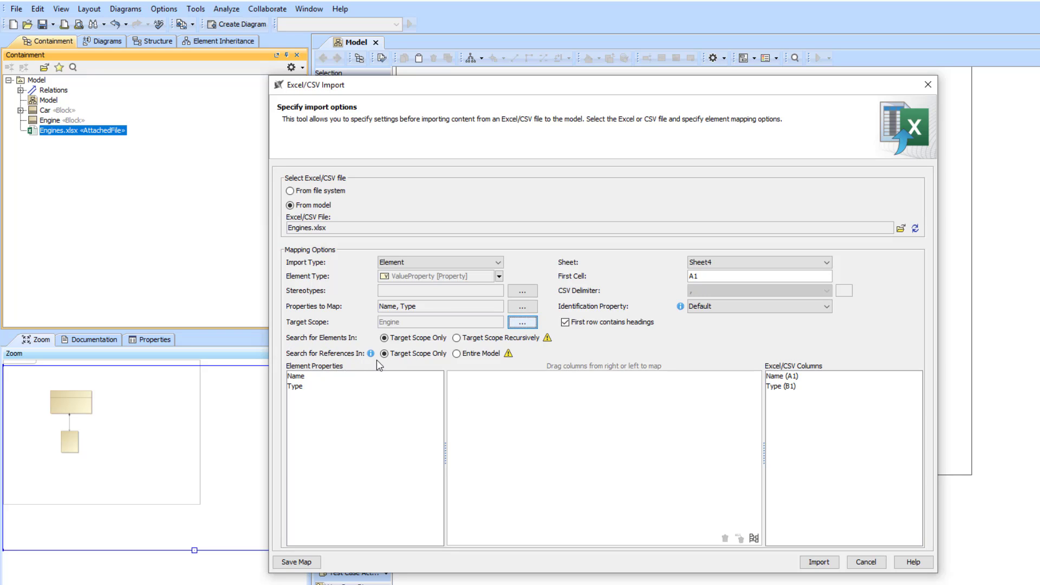
left_click(457, 354)
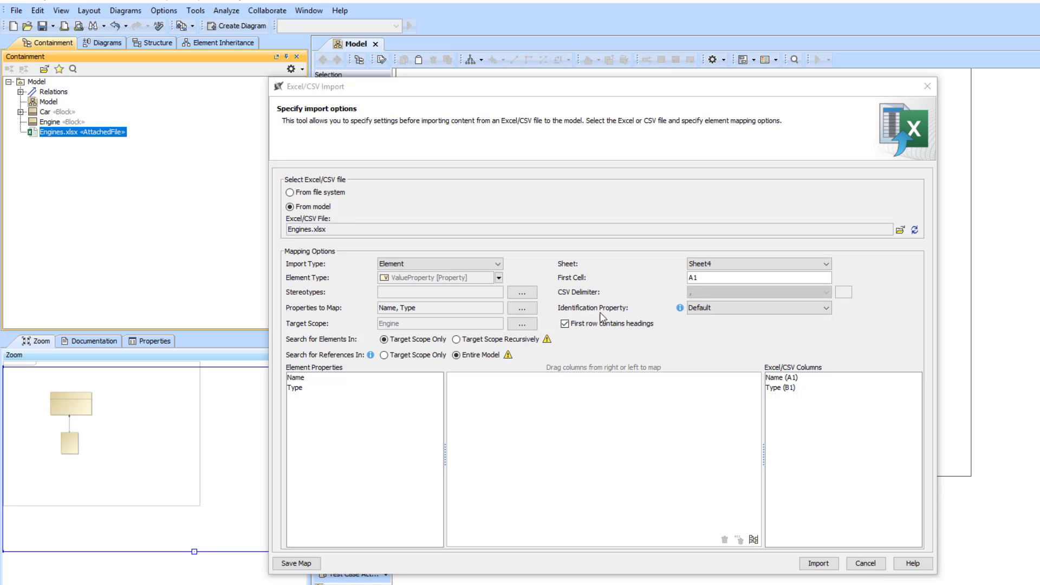
left_click(721, 310)
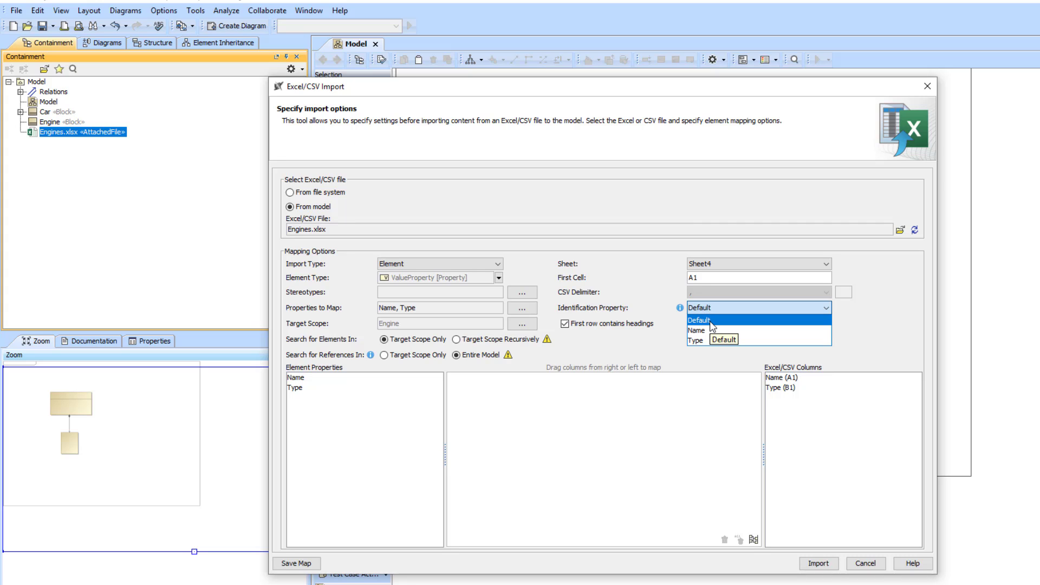
left_click(711, 323)
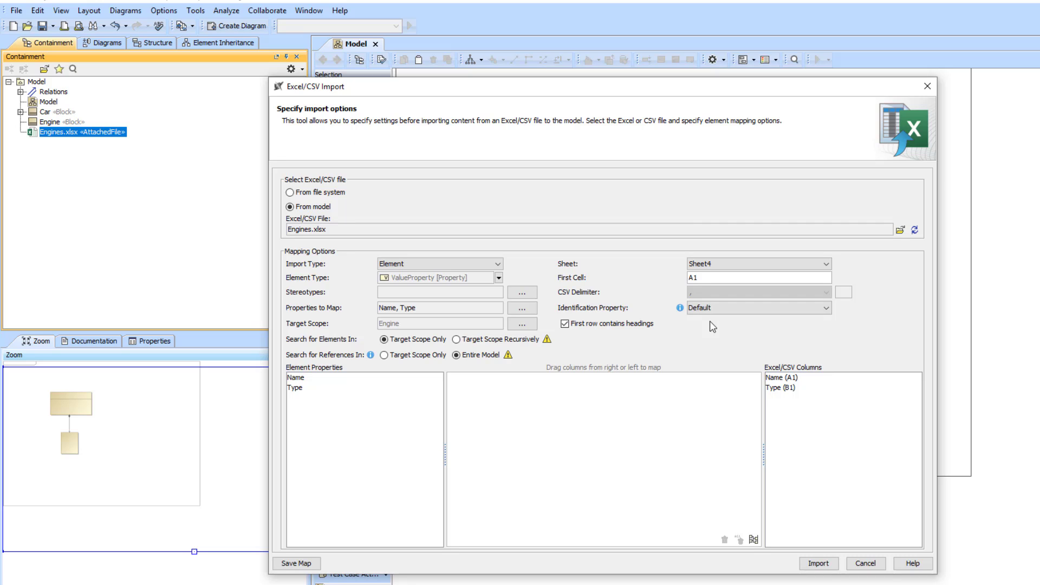
Try mapping the Name property to the Type (B1) column and to the Name (A1) column, and remove the mapping.
left_click(428, 380)
left_click_drag(428, 381, 782, 391)
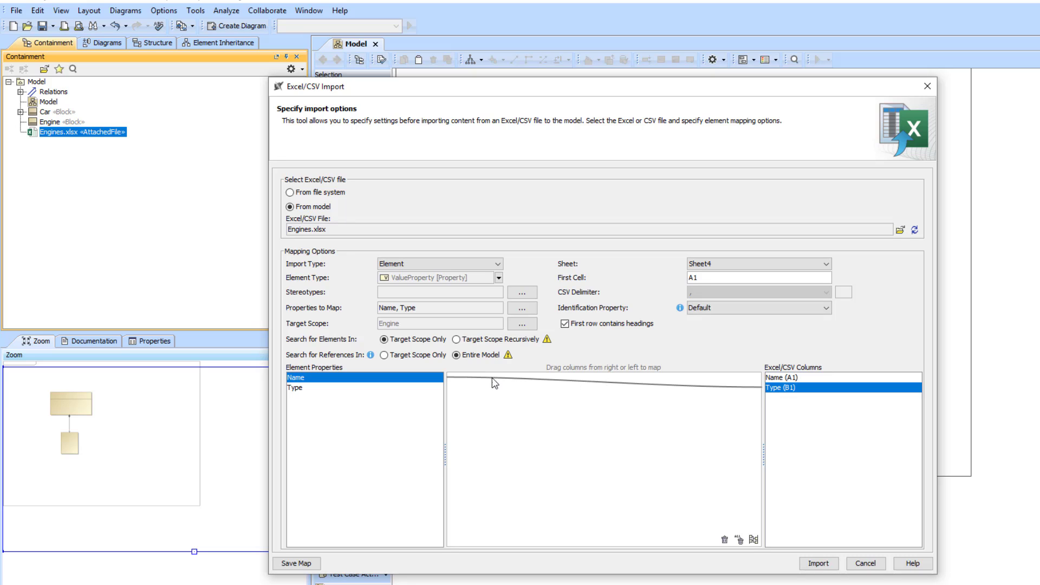
left_click_drag(434, 382, 772, 380)
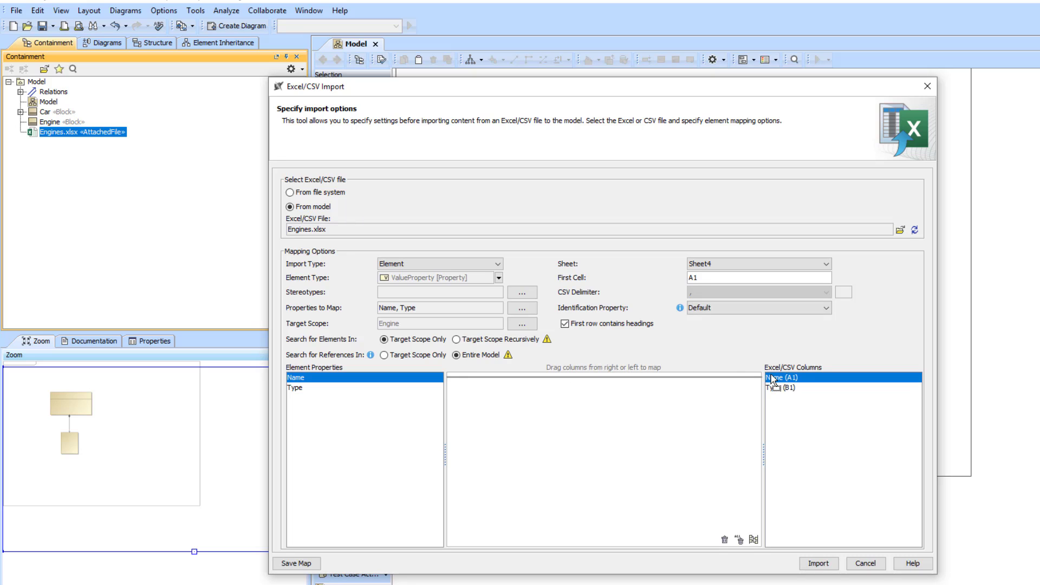
left_click(725, 540)
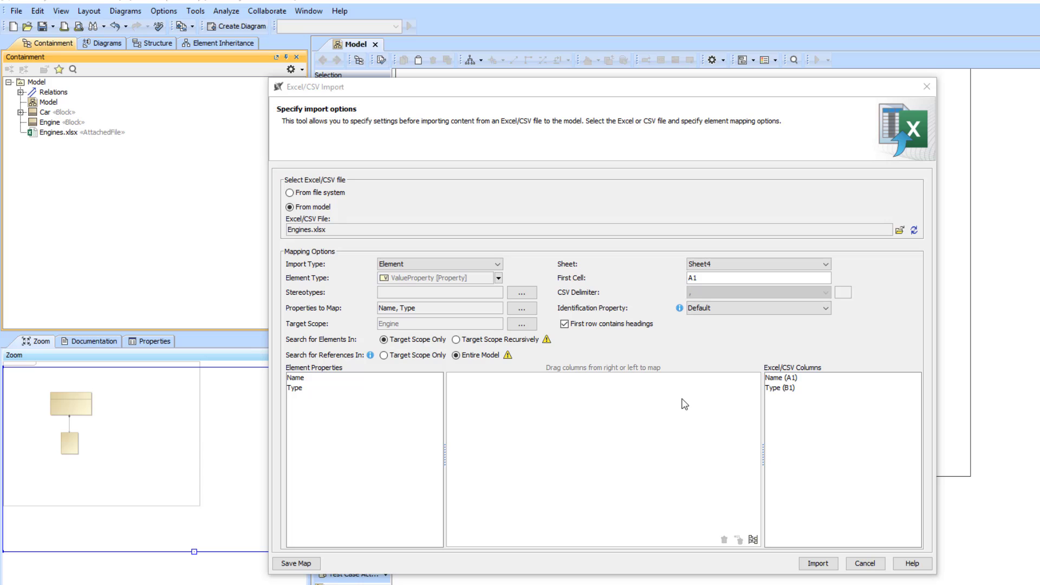
Save the settings as a new import map named ValueProperties and run the import.
left_click(293, 564)
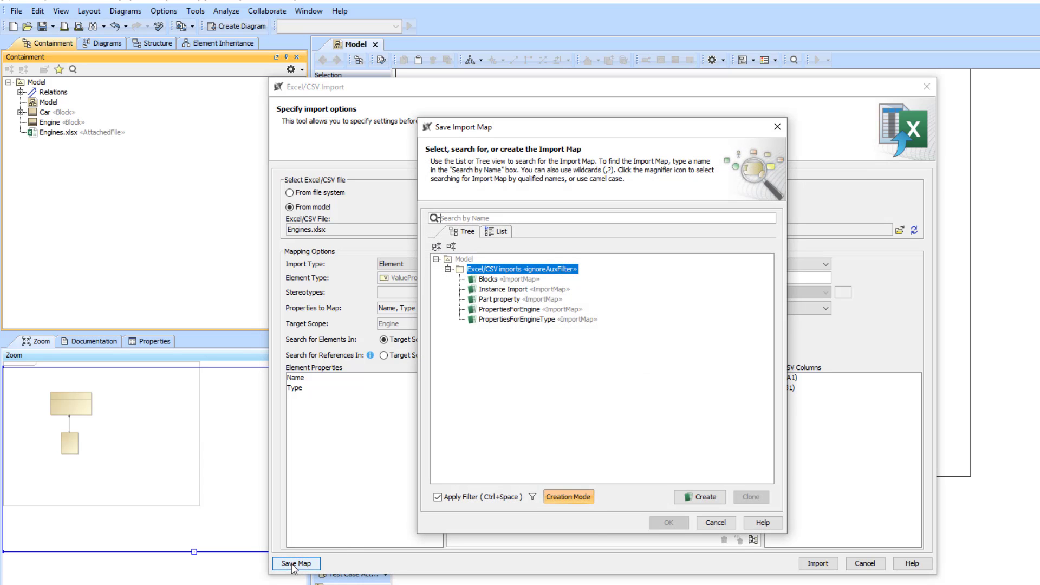
left_click(704, 497)
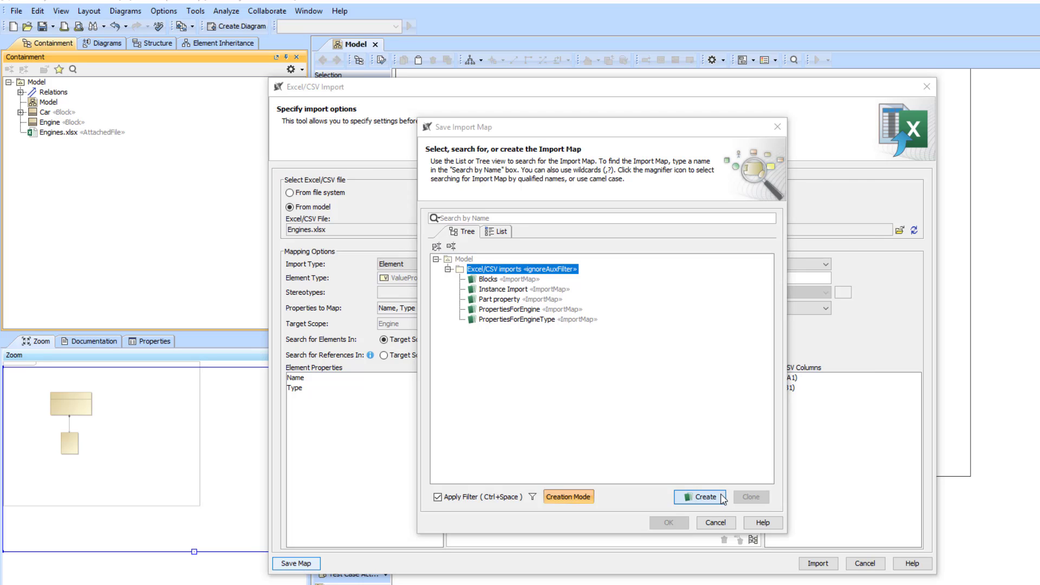
type("Value")
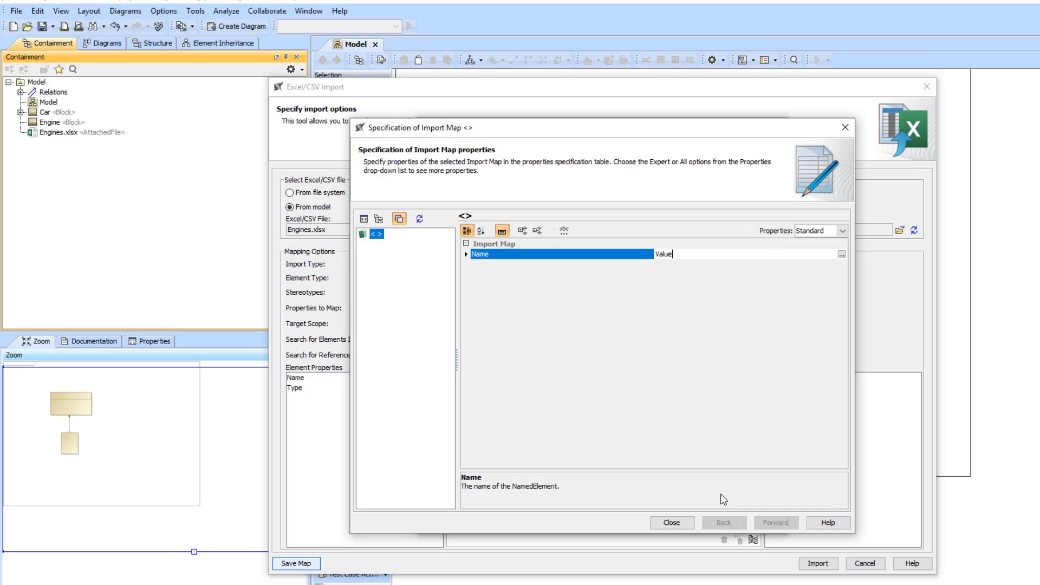
type("Properties")
left_click(692, 521)
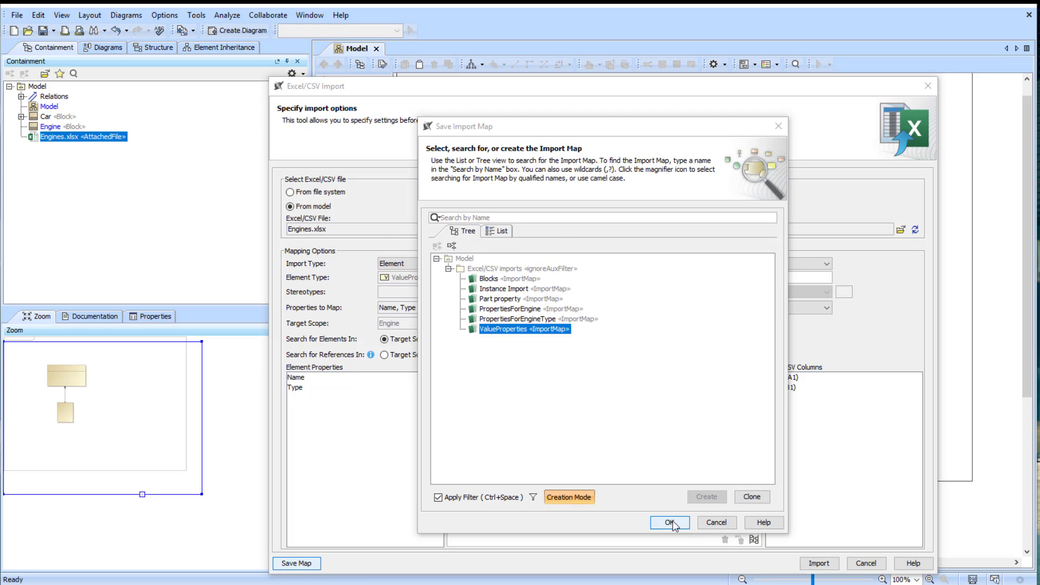
left_click(671, 523)
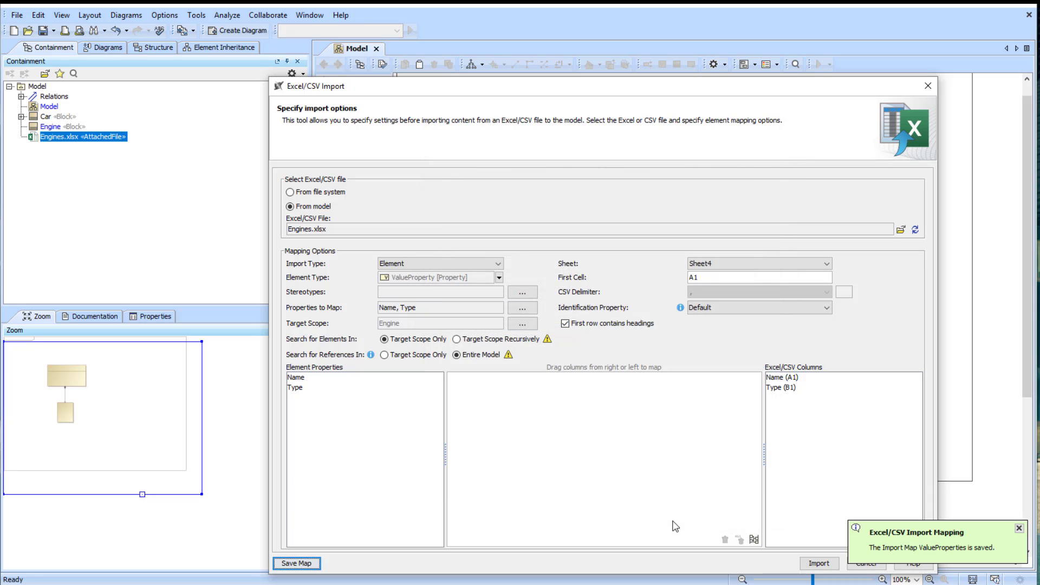
left_click(827, 567)
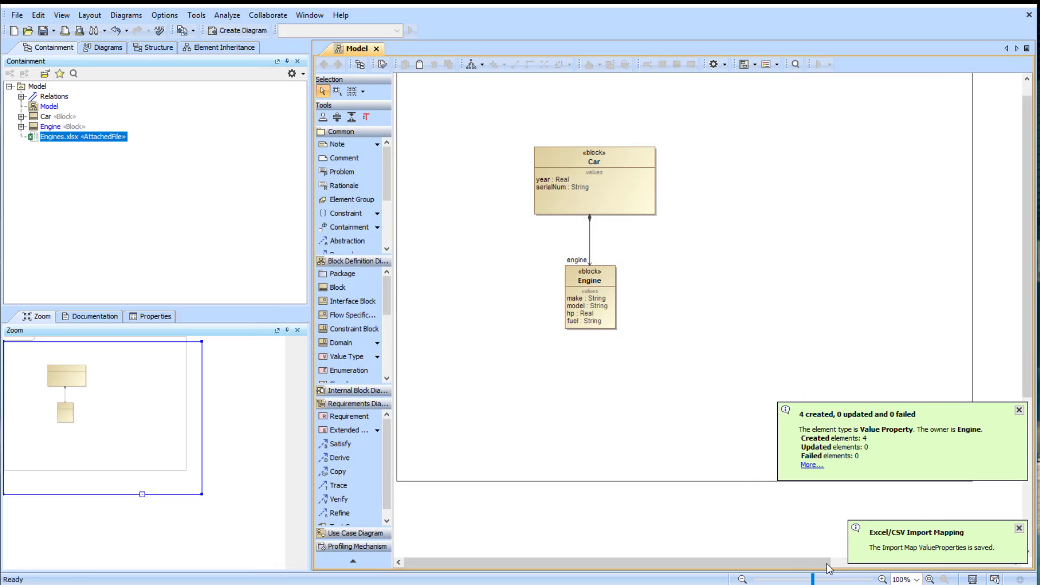
Expand the Engine block to check its value properties, and open Engines.xlsx to view the car data on Sheet5.
left_click(21, 127)
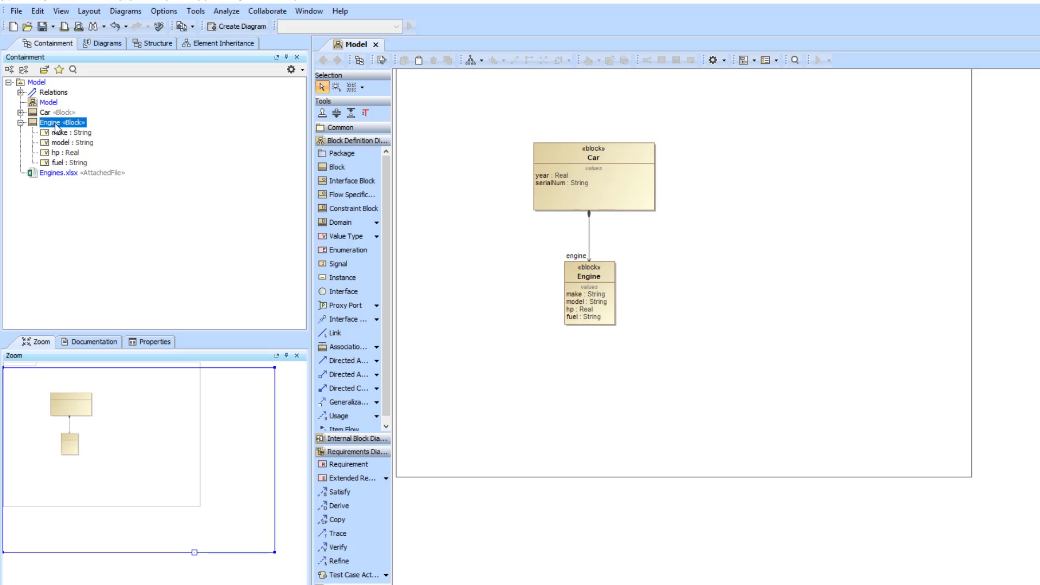
left_click(65, 173)
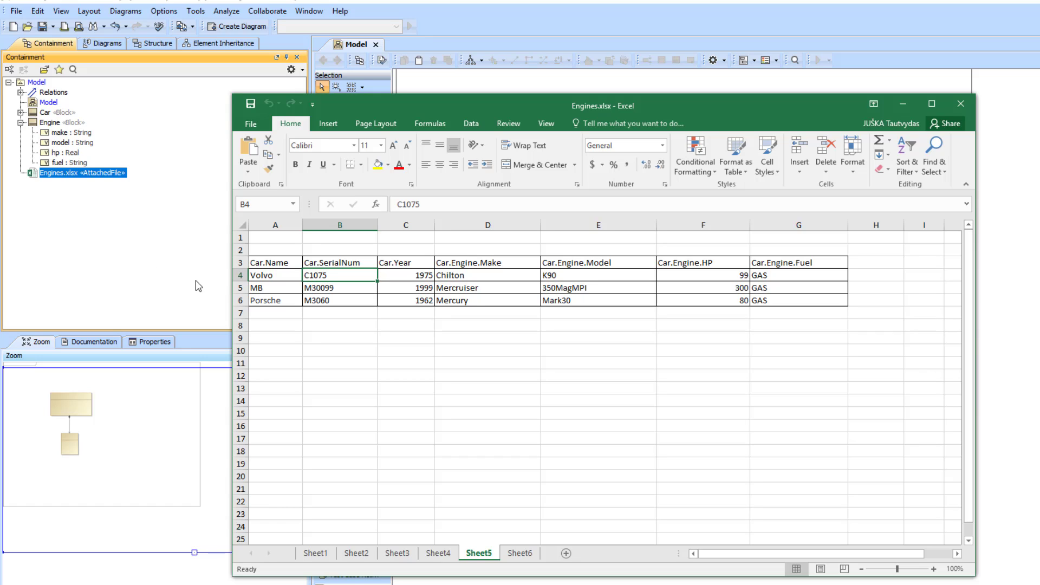
Review the car and engine column headings in row 3 of Sheet5, from Car.Name to Car.Engine.Fuel, and close the workbook.
left_click(289, 263)
left_click(323, 263)
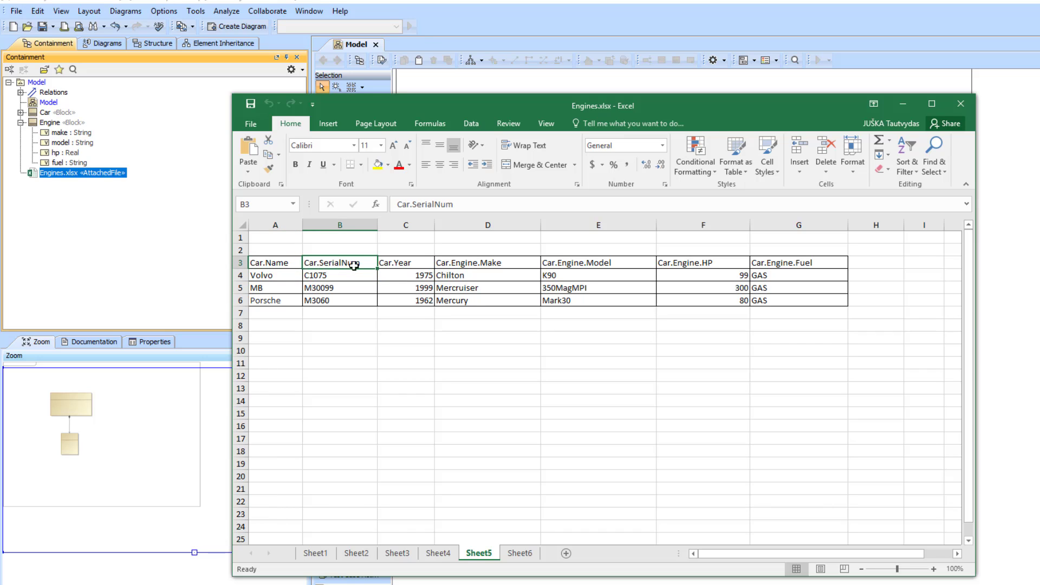
left_click(400, 265)
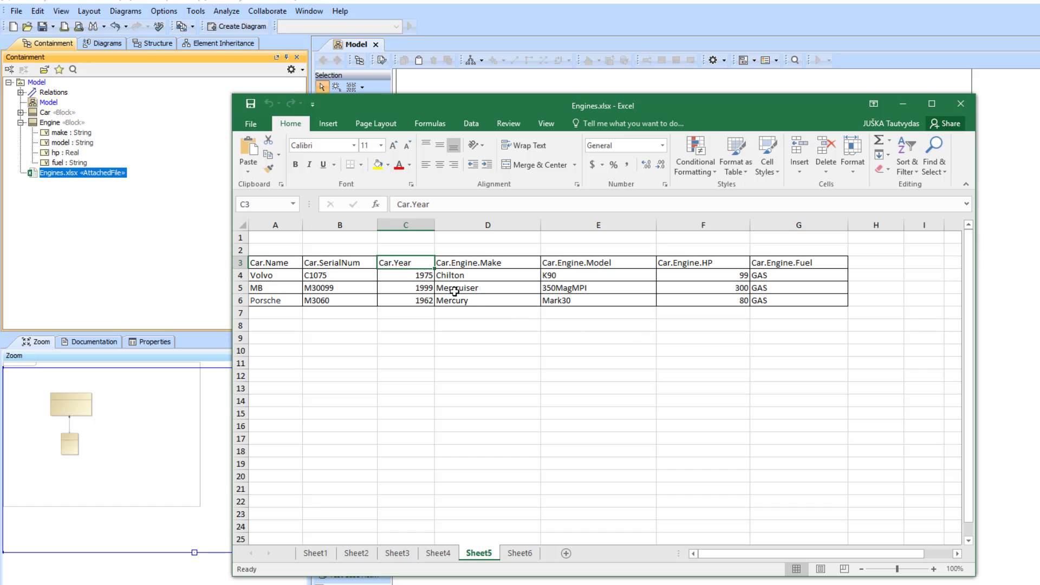
left_click(488, 262)
left_click(583, 266)
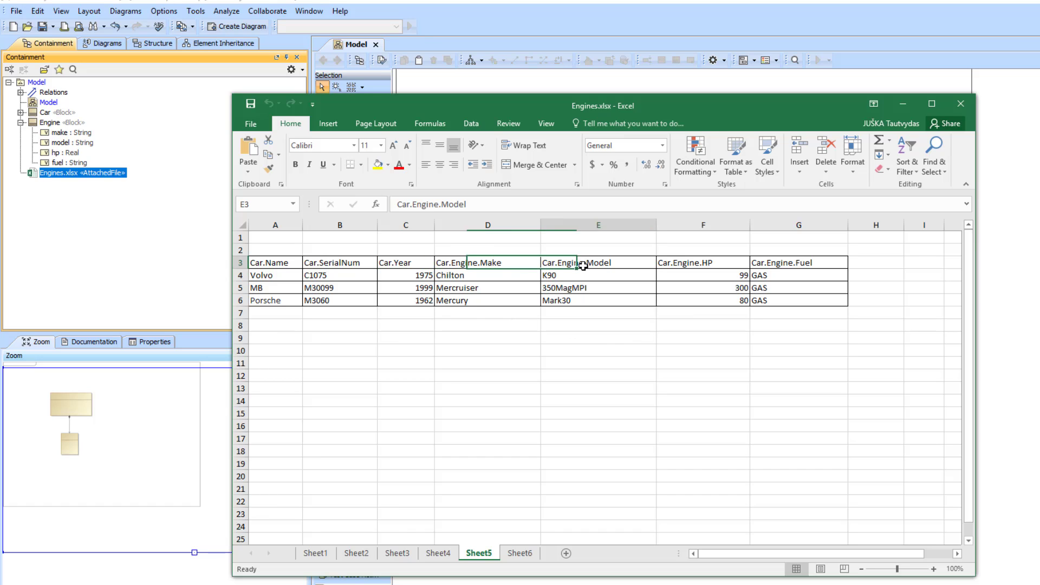
left_click(678, 259)
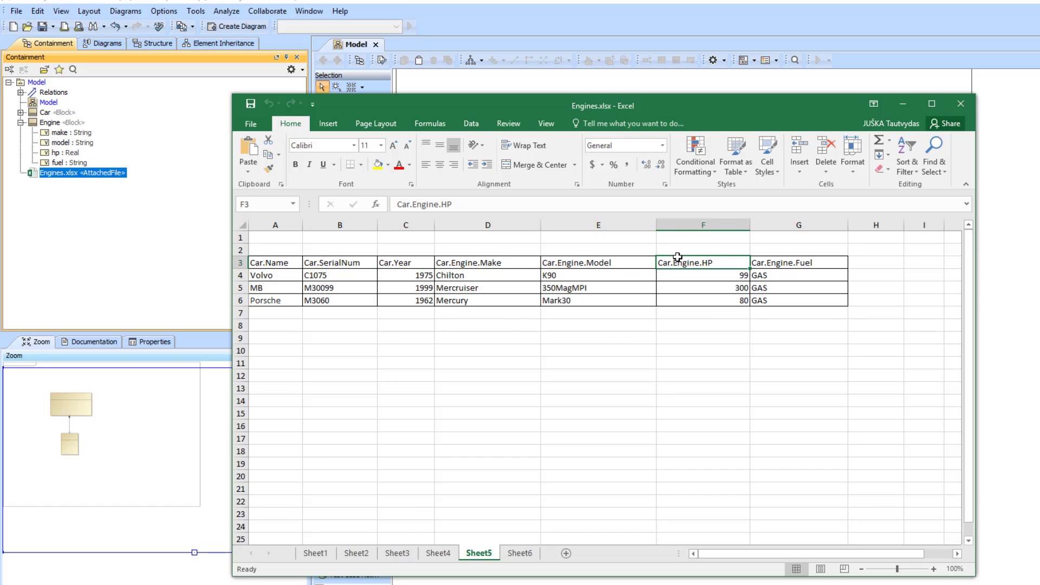
left_click(780, 265)
left_click(962, 104)
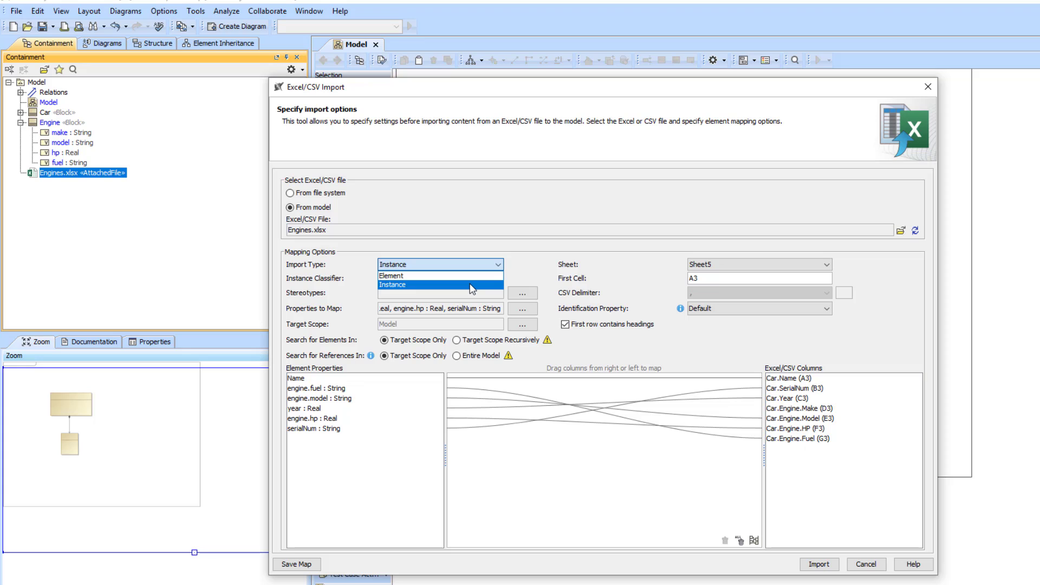
Set the import type to Instance and add the engine's make property to the properties to map.
left_click(473, 288)
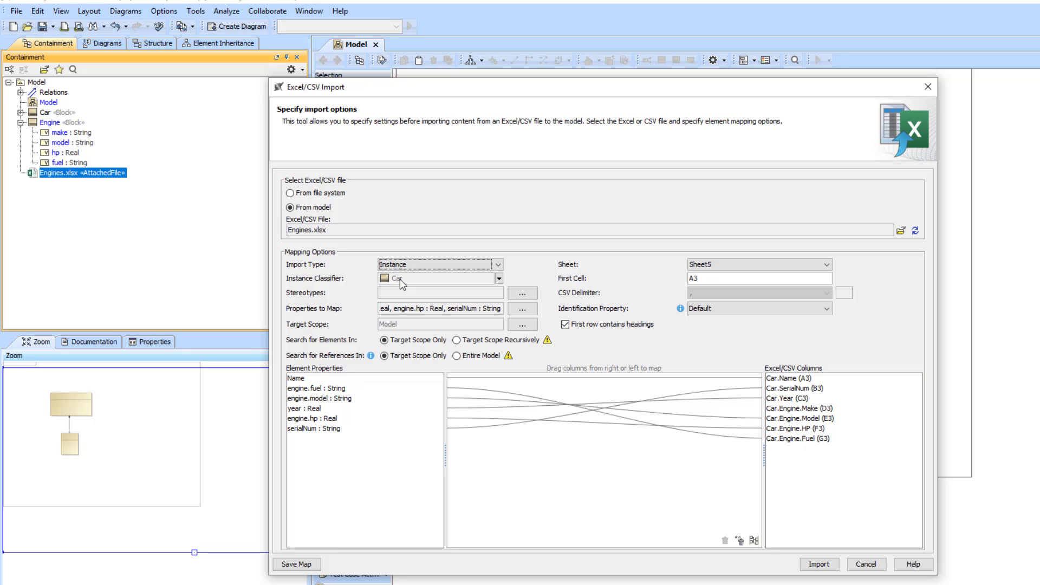
left_click(522, 309)
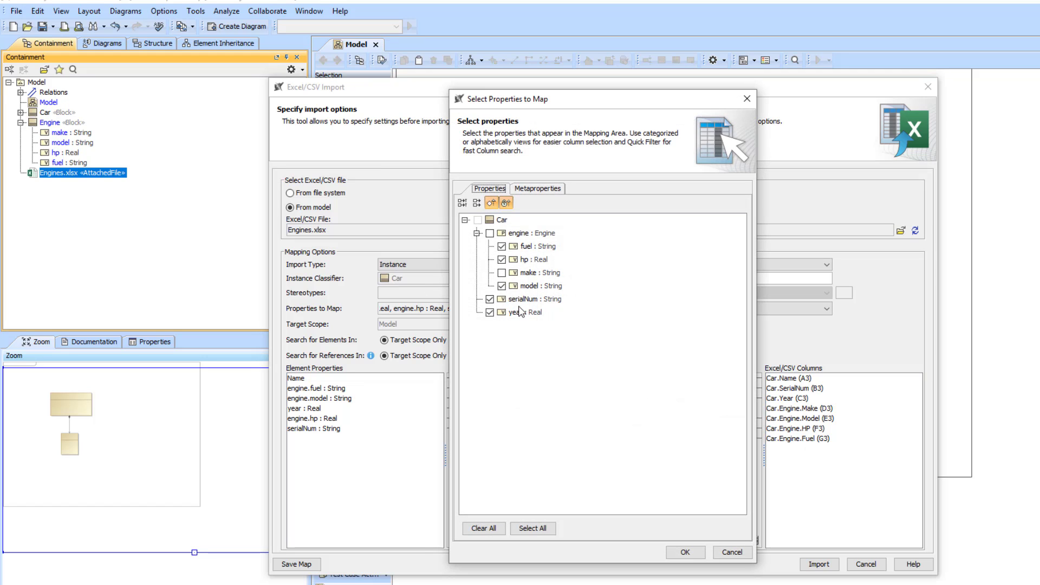
left_click(501, 273)
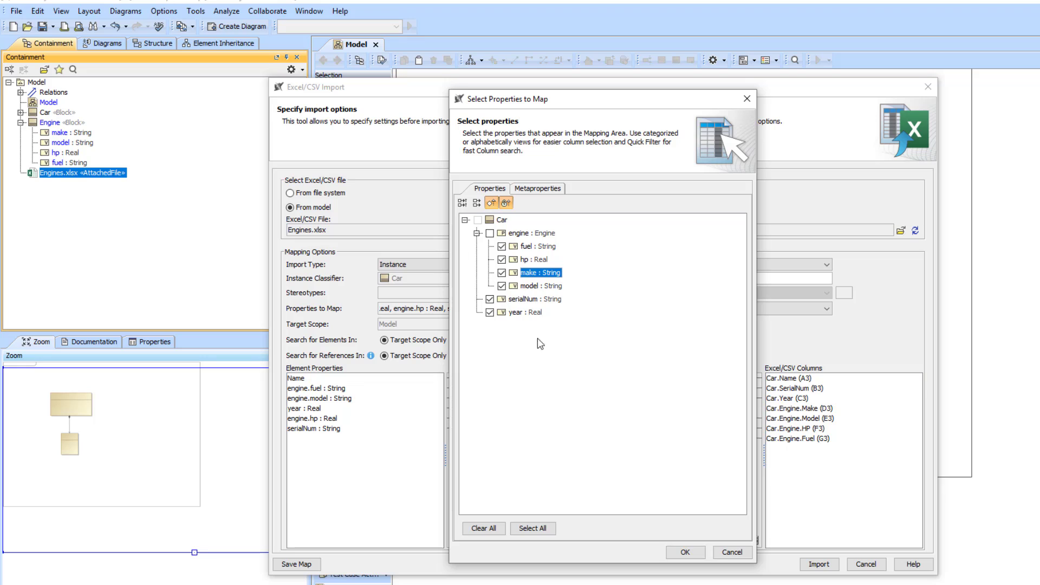
left_click(686, 553)
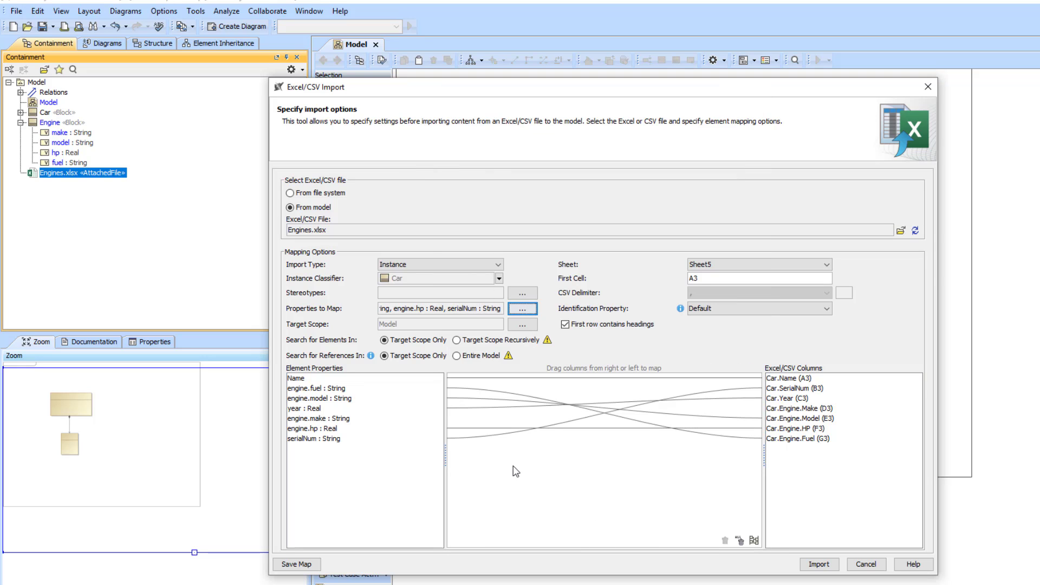
Map engine.make to the Car.Engine.Make (D3) column and run the instance import.
left_click(389, 420)
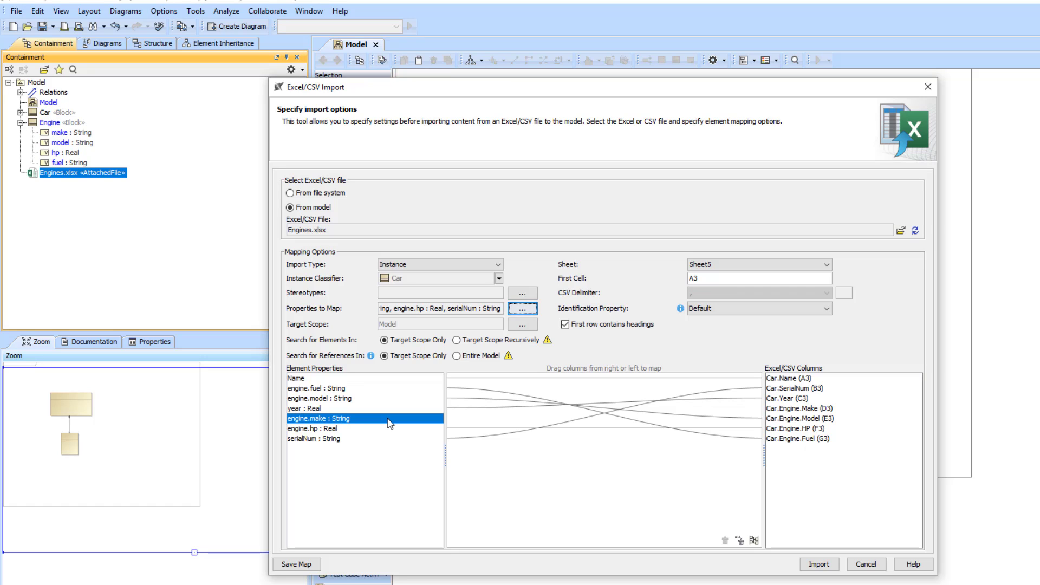
left_click(793, 409)
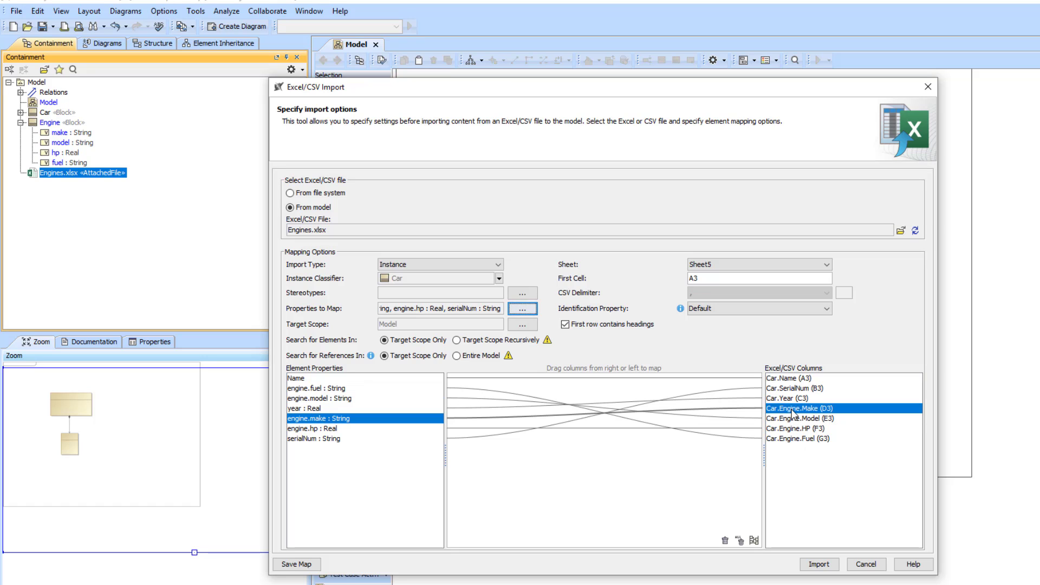
left_click(819, 563)
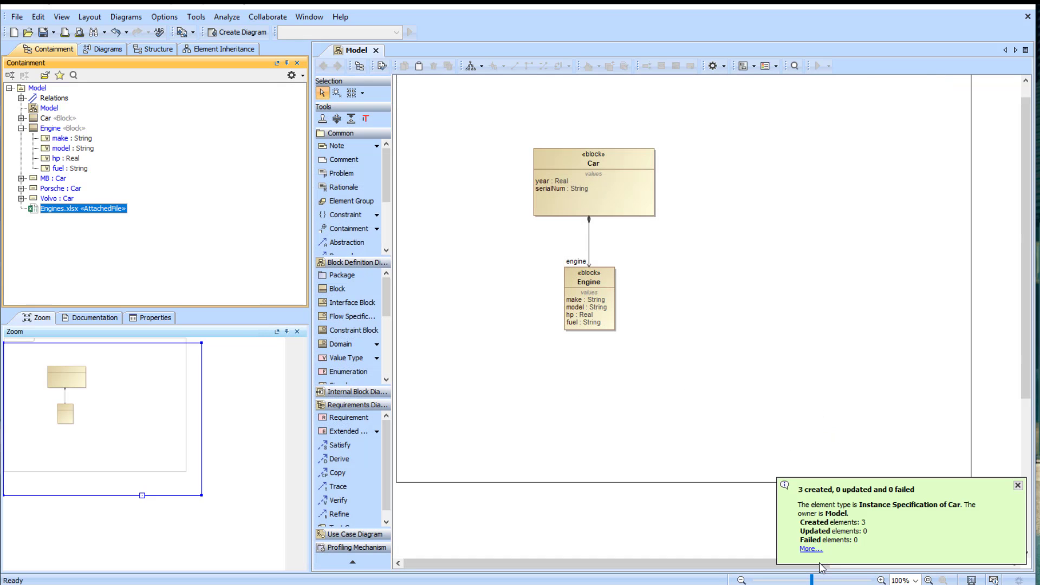
Expand the imported MB instance down to its nested engine instance to check the slot values.
left_click(21, 179)
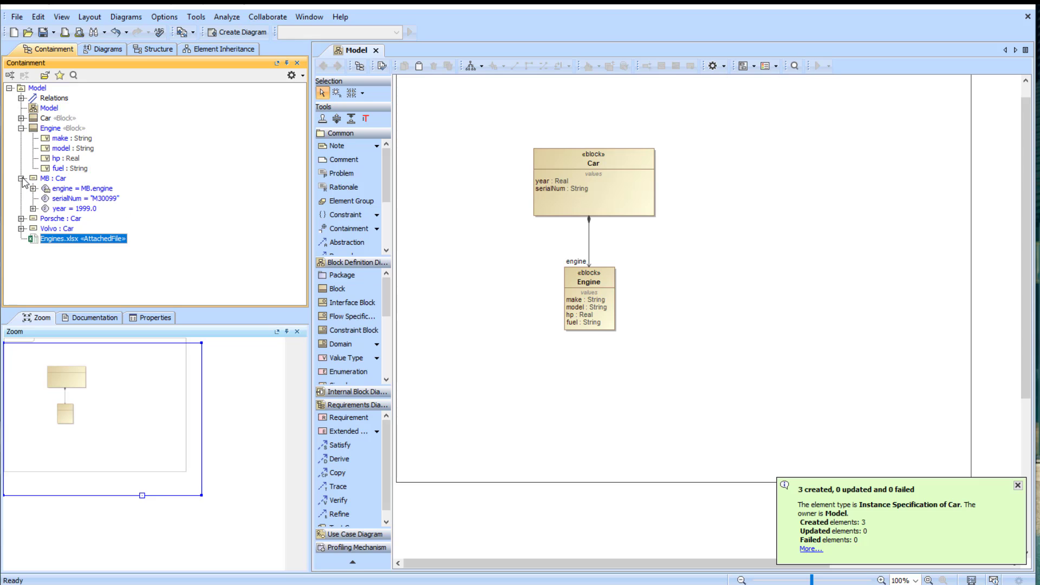
left_click(33, 188)
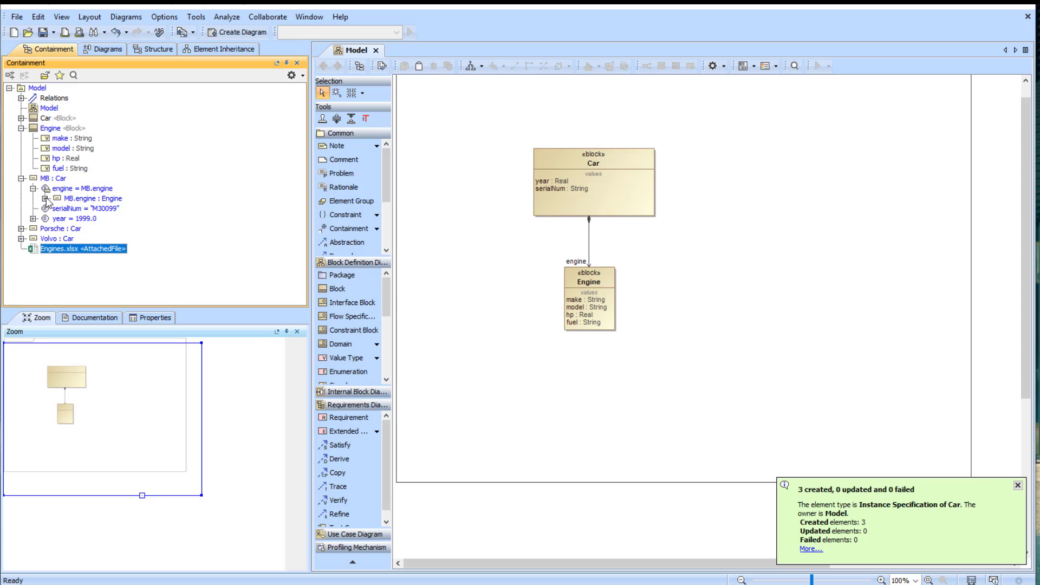
left_click(46, 198)
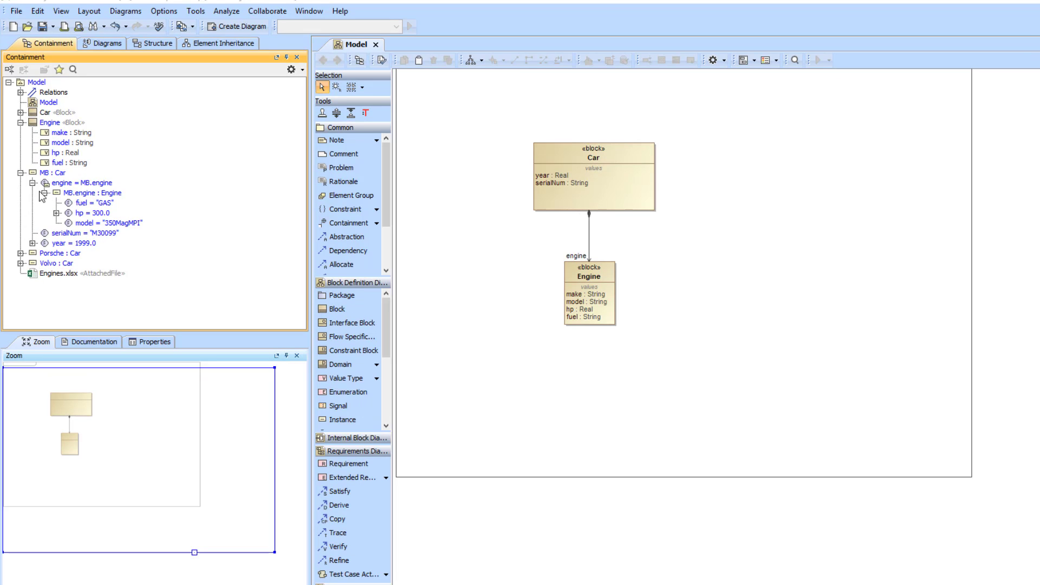
Create a new Excel/CSV import map group, keeping its default name.
left_click(24, 12)
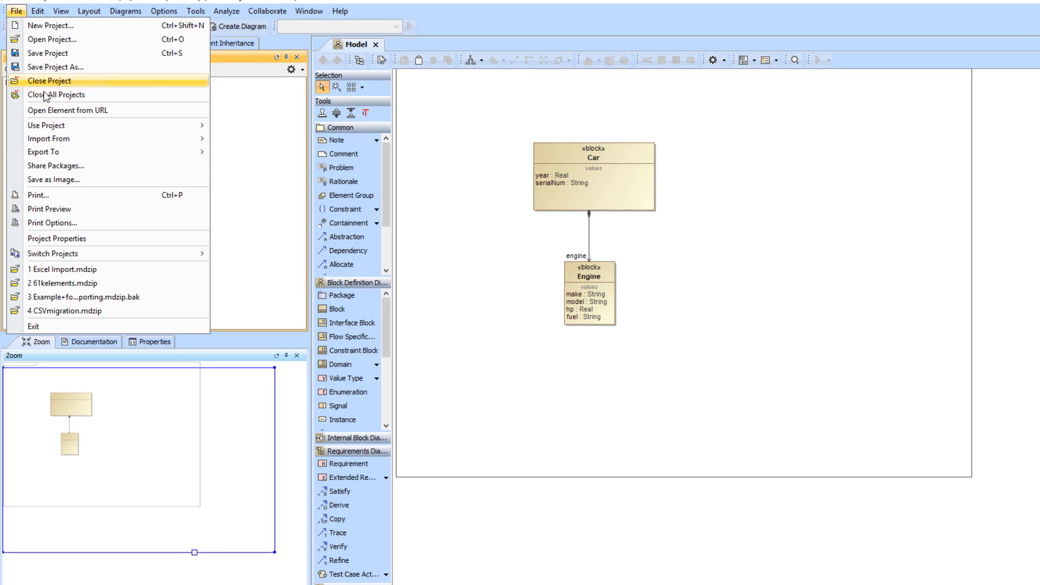
mouse_move(74, 139)
mouse_move(242, 157)
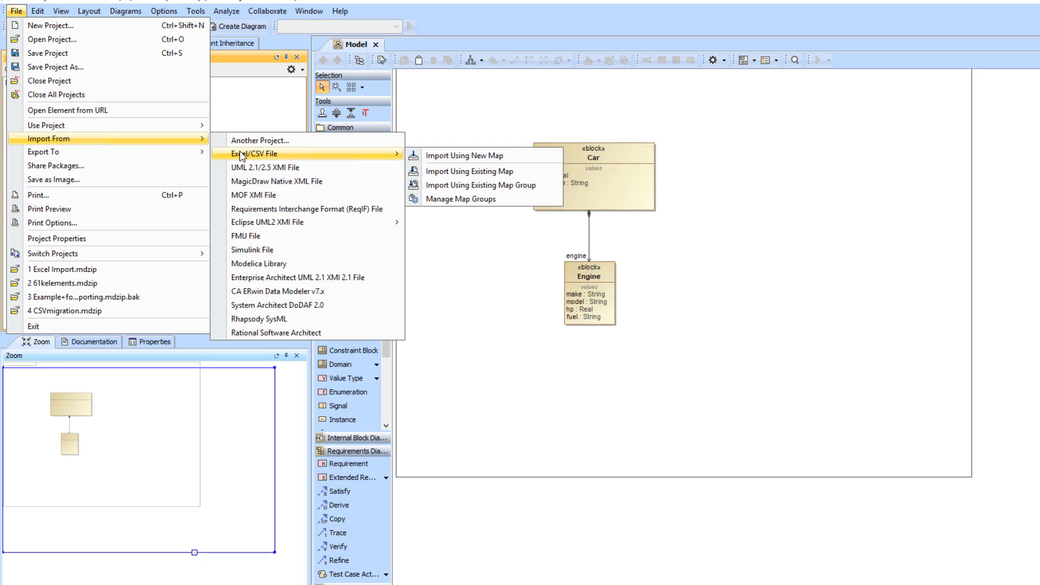
left_click(442, 199)
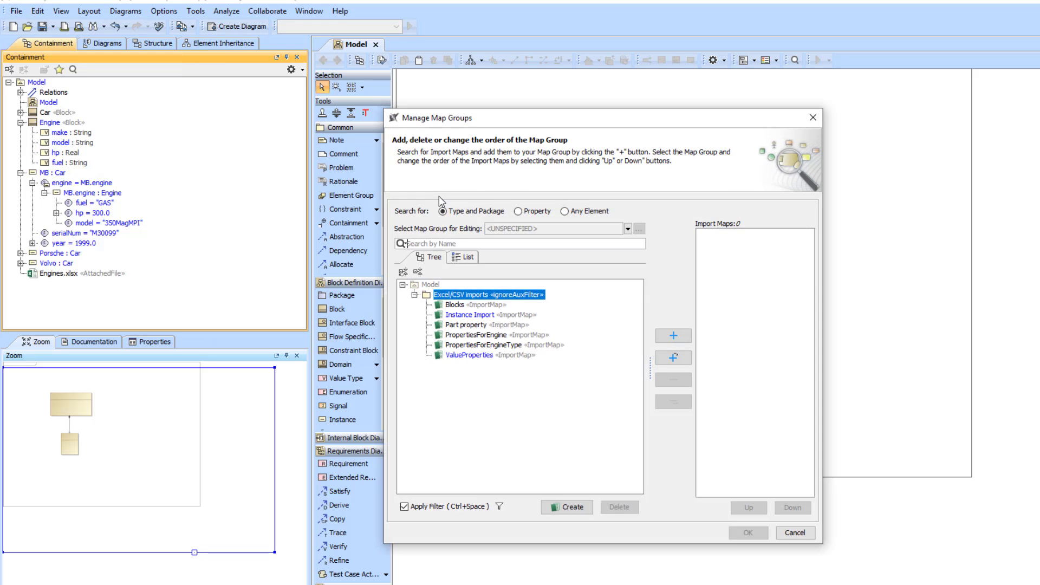
left_click(570, 502)
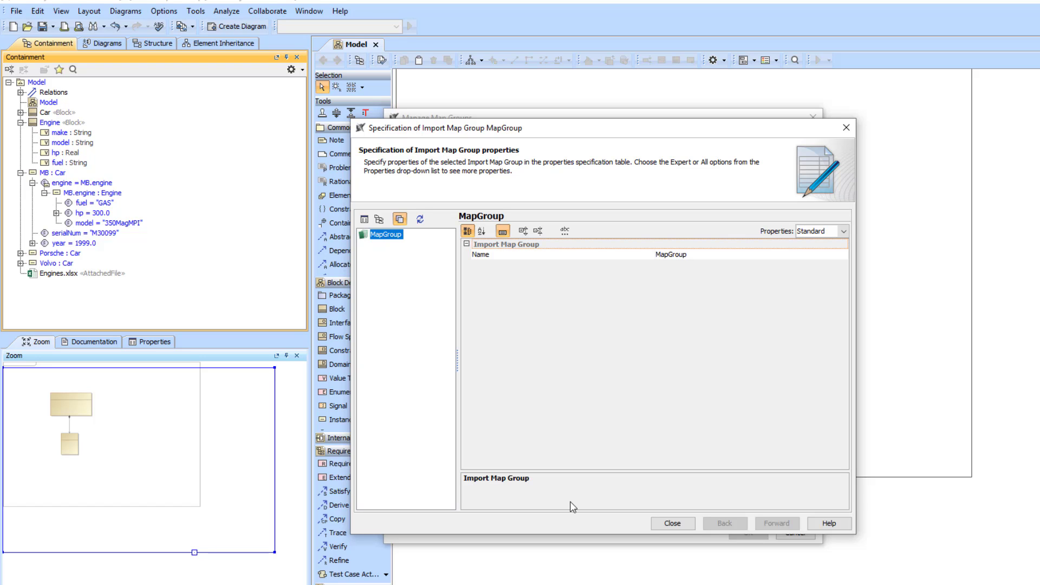
left_click(664, 524)
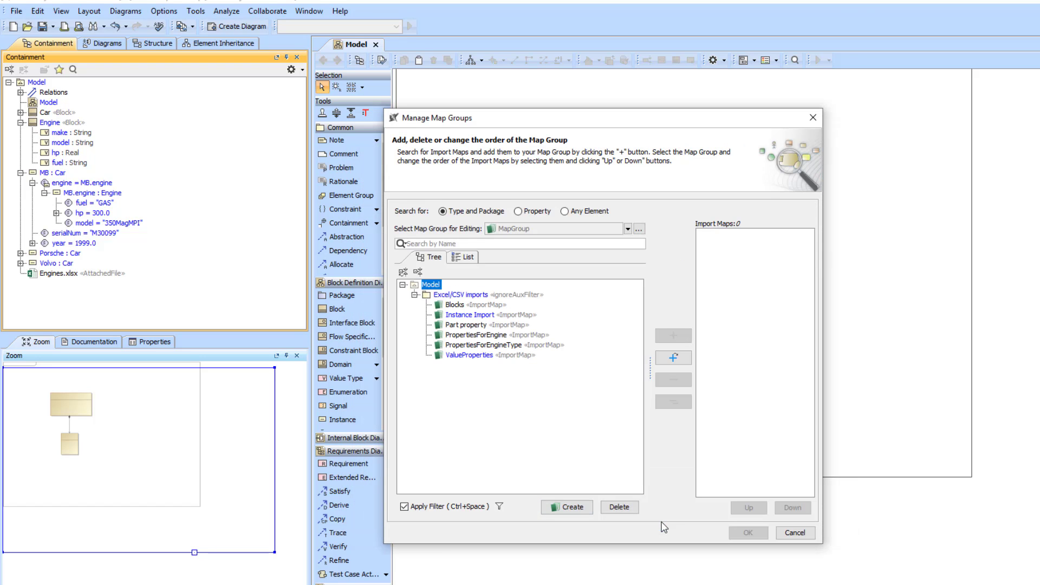
Add the Blocks, Instance Import and Part property import maps to the new map group and save it.
double_click(481, 305)
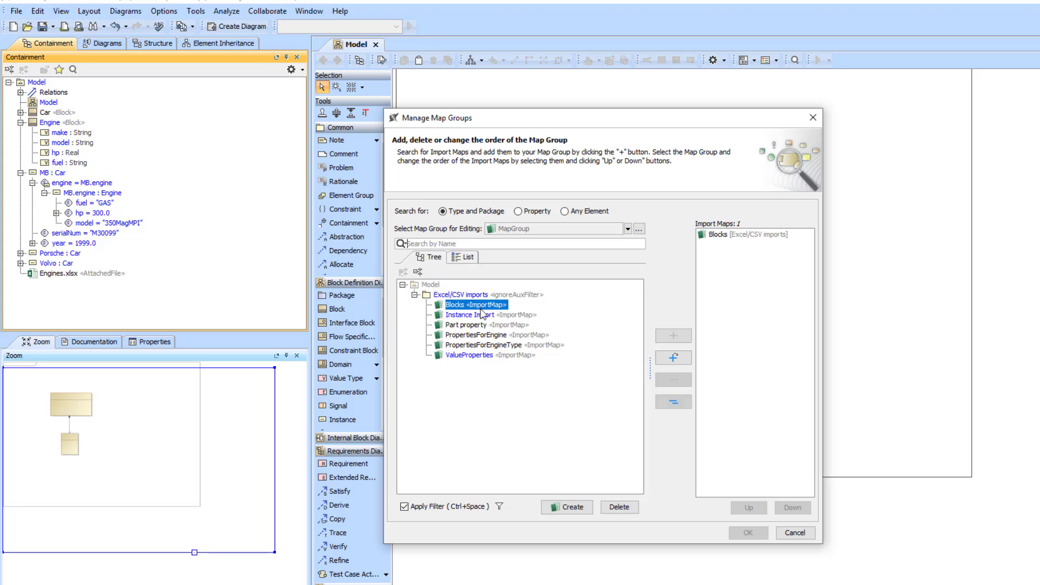
double_click(479, 315)
double_click(476, 325)
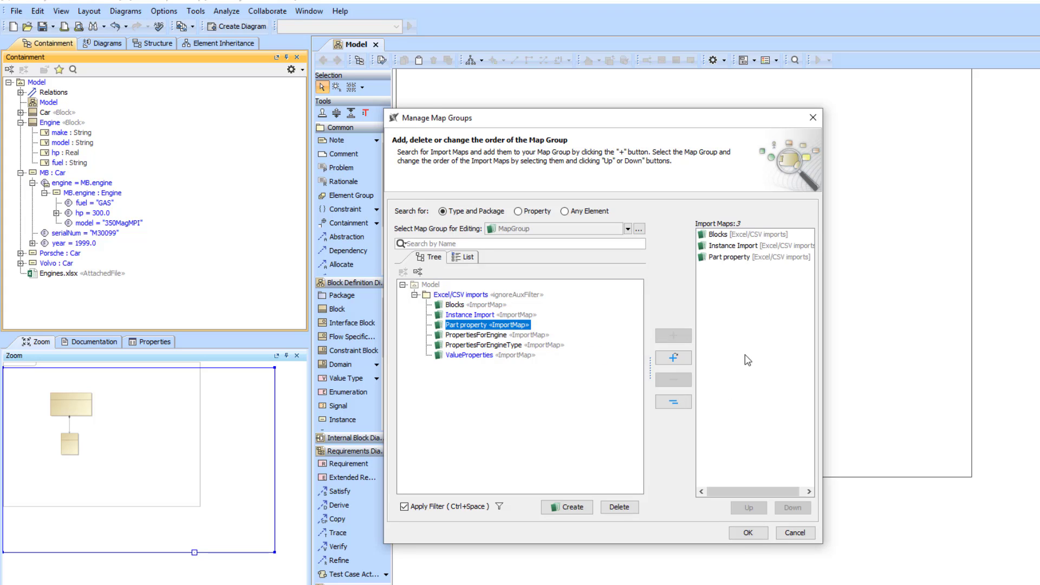
left_click(748, 533)
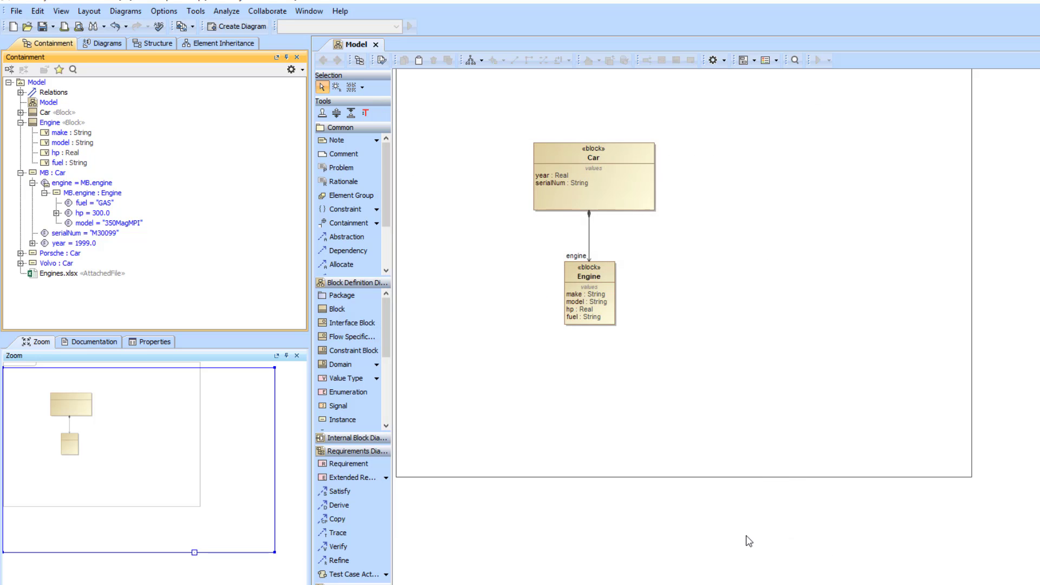
Start an Excel/CSV import with the existing map group MapGroup.
left_click(16, 11)
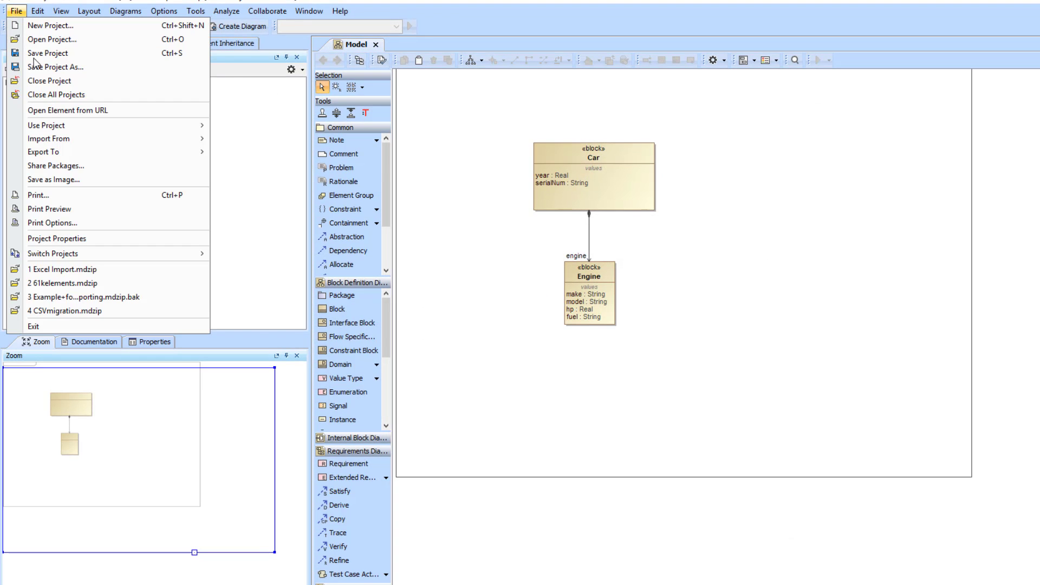
mouse_move(142, 140)
mouse_move(278, 154)
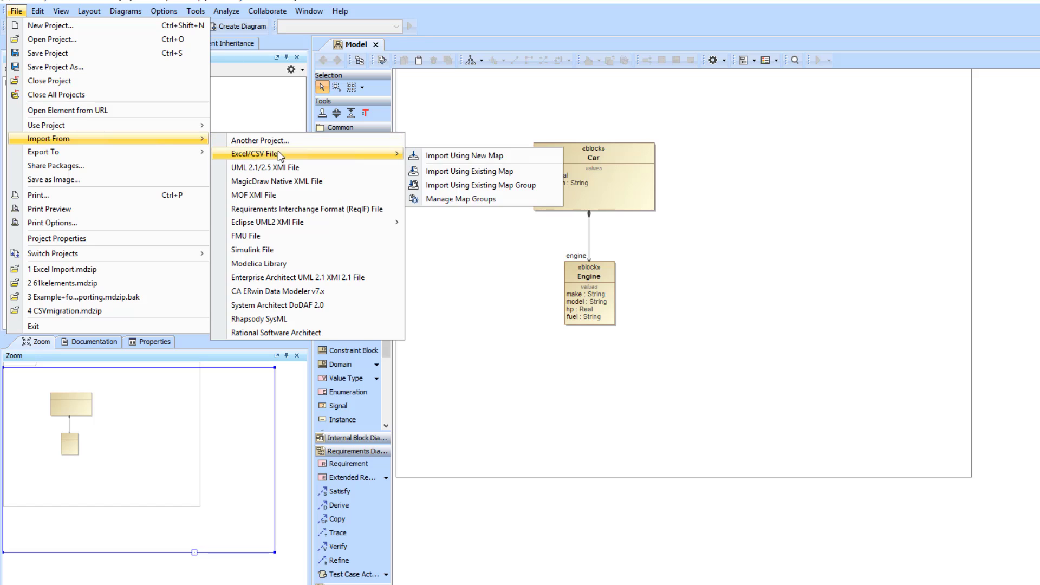
left_click(438, 187)
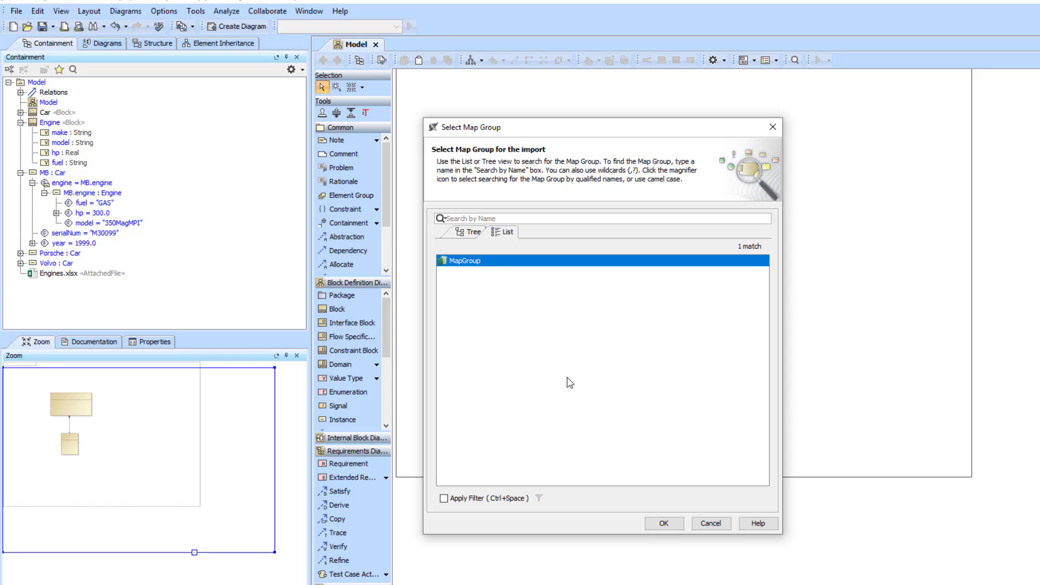
left_click(681, 525)
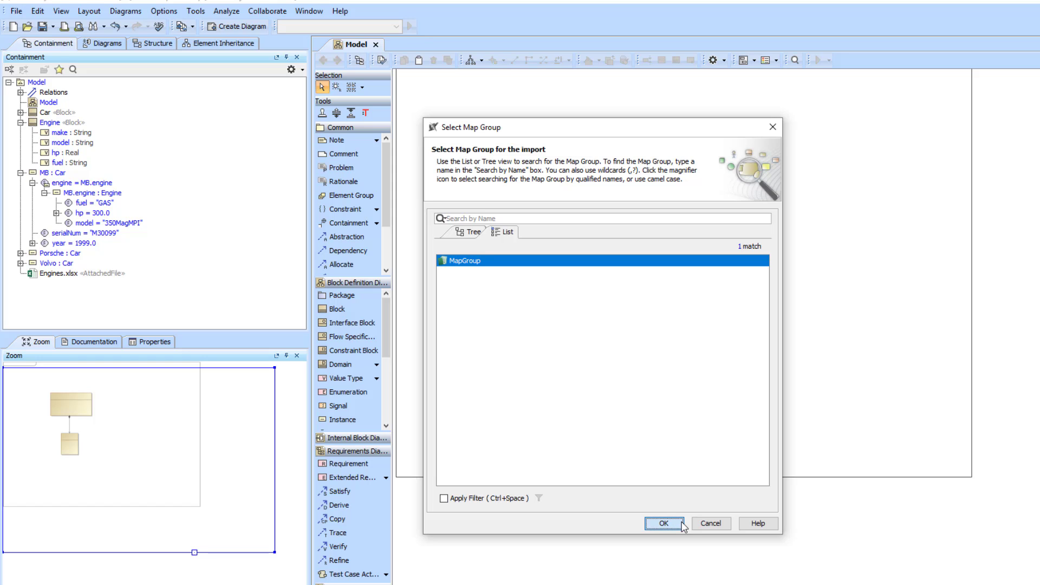